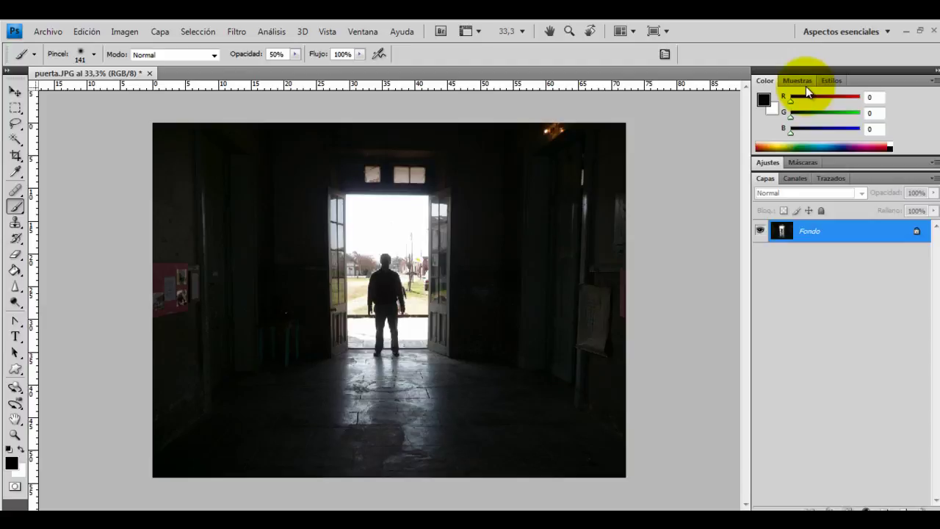
# Cycle through the full-screen modes and hide then restore the panels, returning to standard view.
pyautogui.press('f')
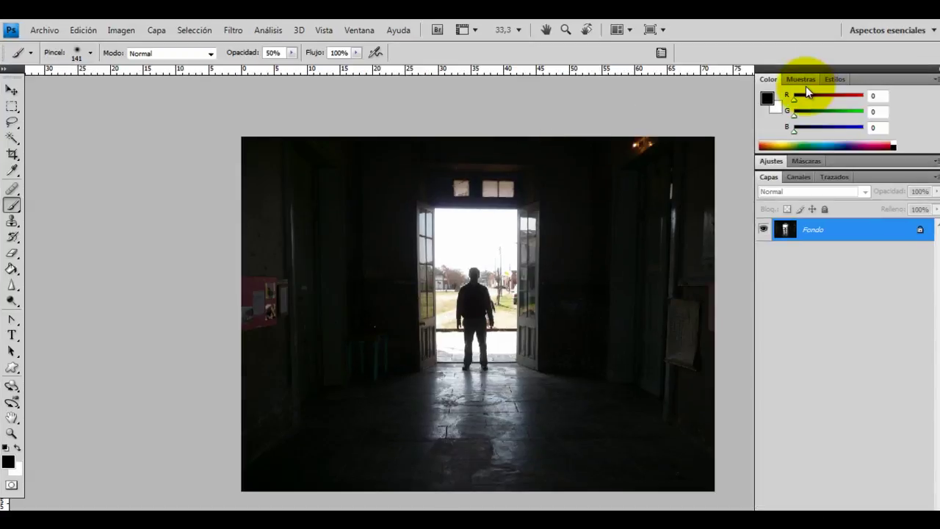
pyautogui.press('f')
pyautogui.press('f')
pyautogui.press('f')
pyautogui.press('f')
pyautogui.press('f')
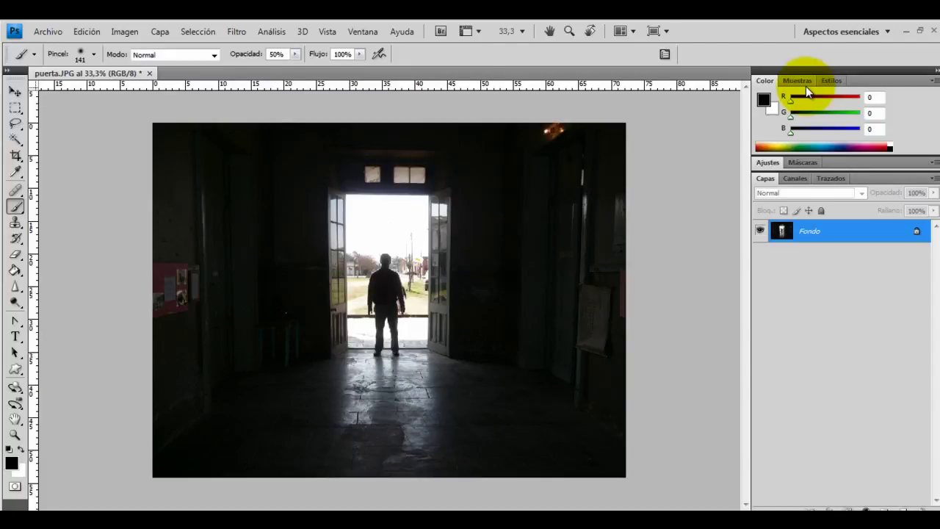
pyautogui.press('Tab')
pyautogui.press('Tab')
pyautogui.press('Tab')
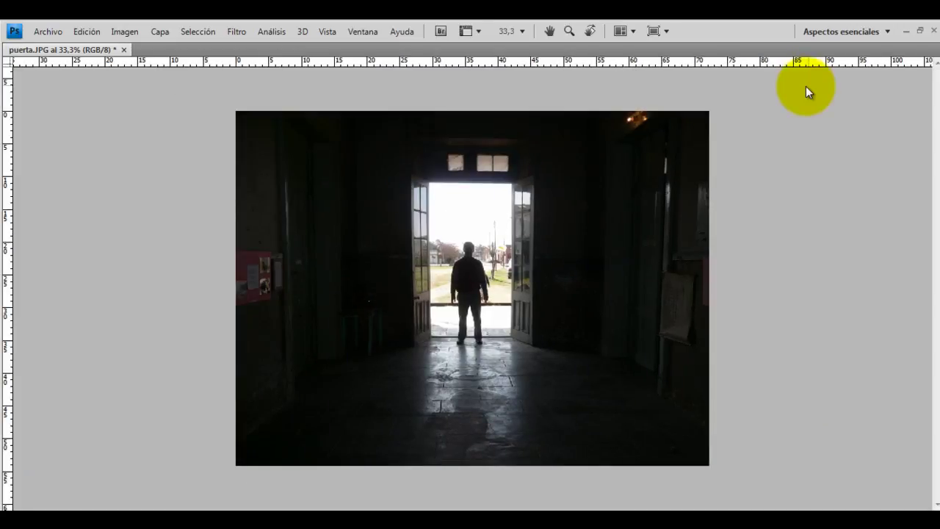
pyautogui.press('Tab')
pyautogui.press('Tab')
pyautogui.press('Tab')
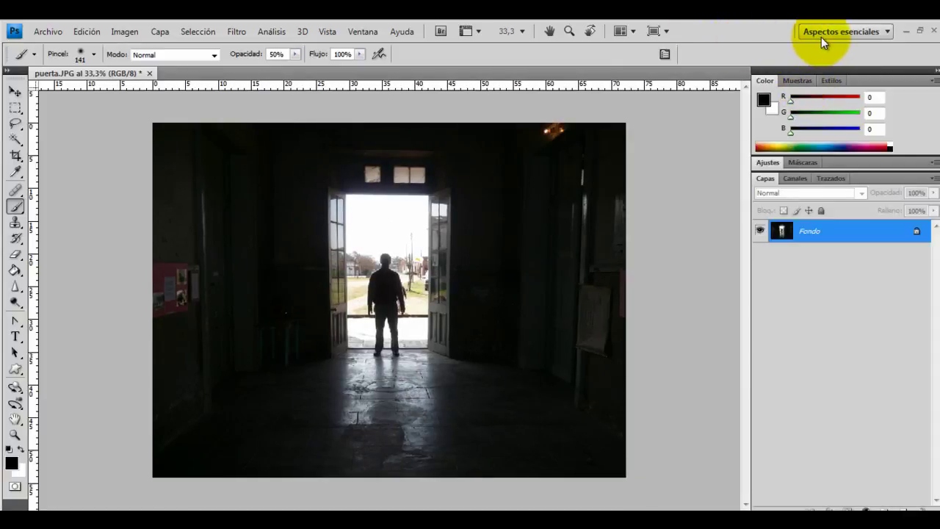
# Load the Pintura workspace and inspect its Forma de la punta, Dinámica de forma and Textura brush settings.
pyautogui.click(888, 32)
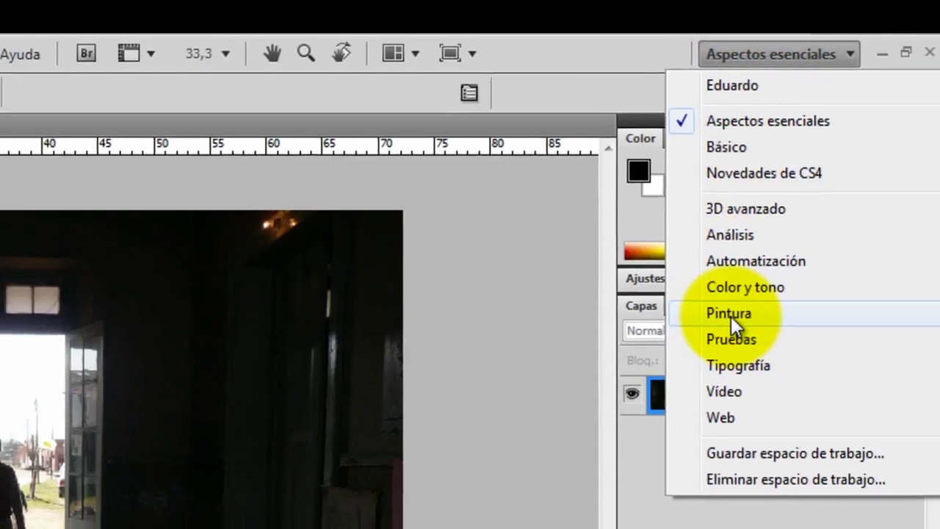
pyautogui.click(730, 315)
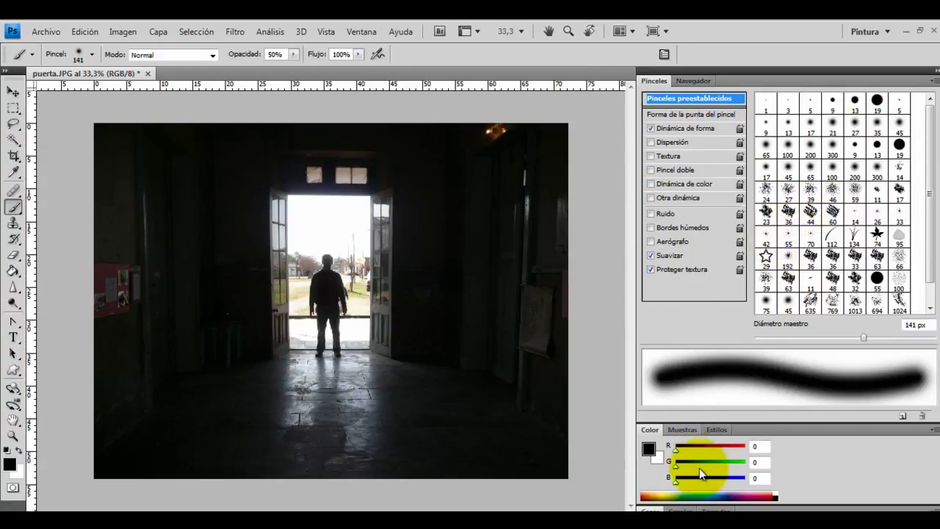
pyautogui.click(661, 115)
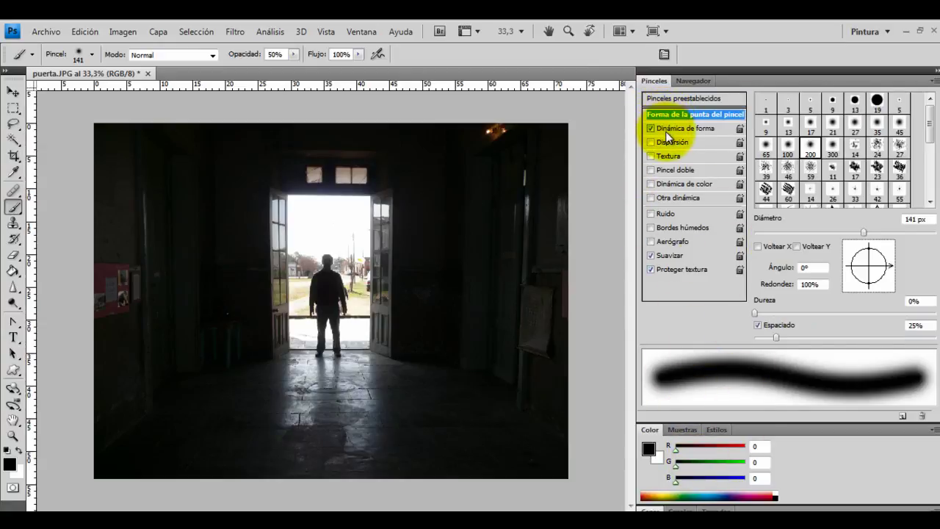
pyautogui.click(661, 128)
pyautogui.click(670, 154)
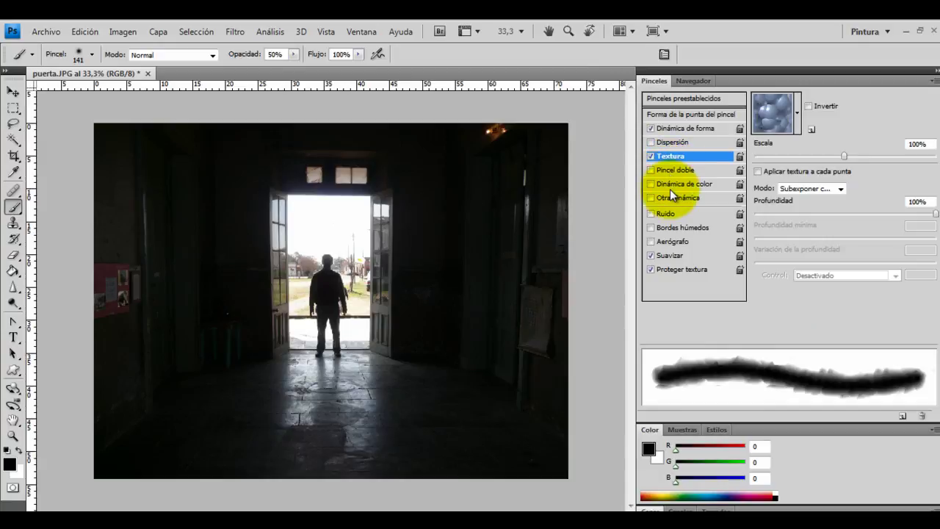
pyautogui.click(651, 156)
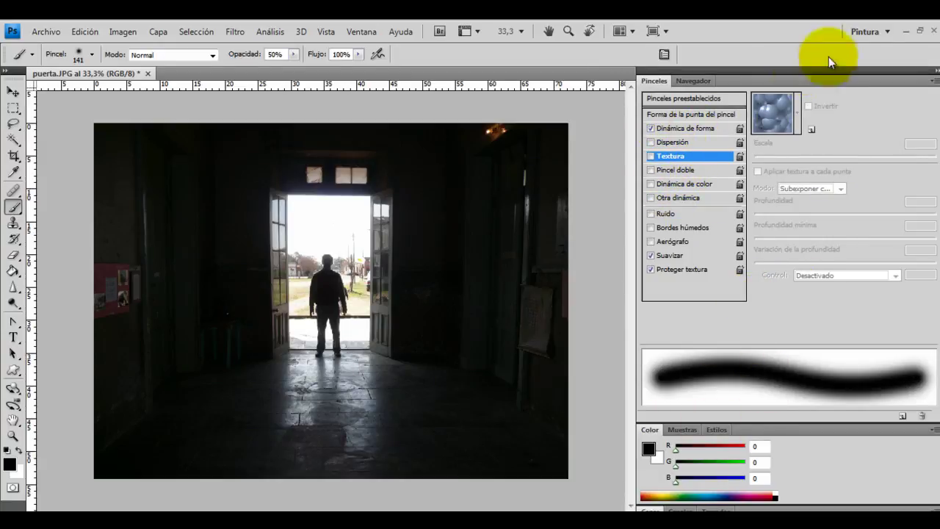
pyautogui.click(879, 31)
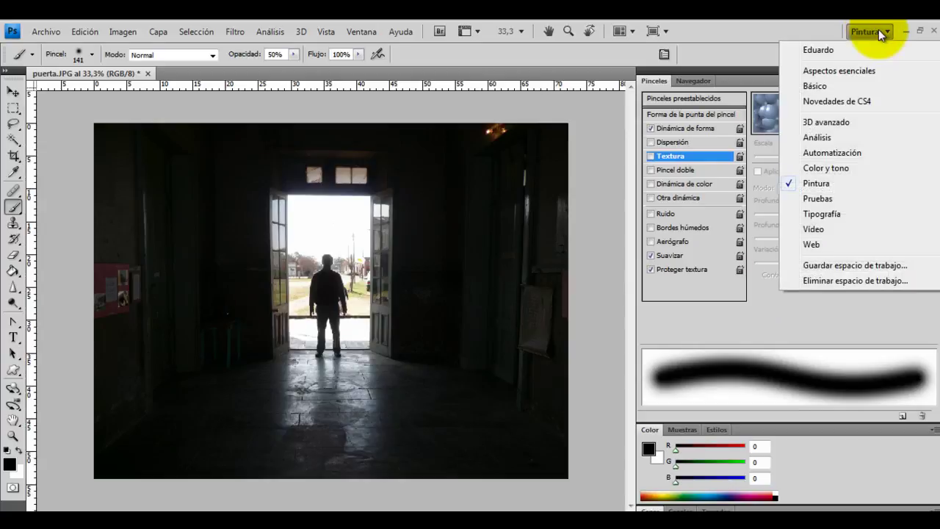
# Apply the Básico workspace and show the Carácter panel, revealing all Ventana menu options.
pyautogui.click(839, 87)
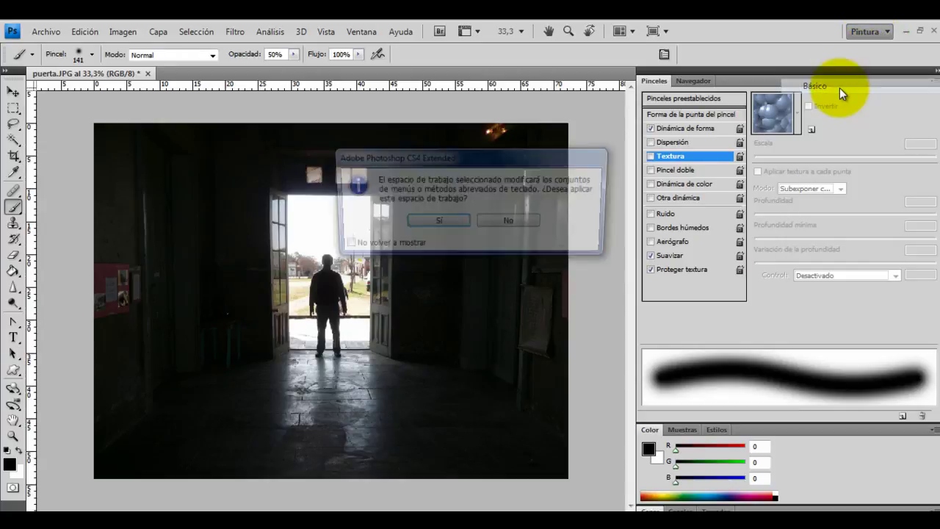
pyautogui.click(452, 223)
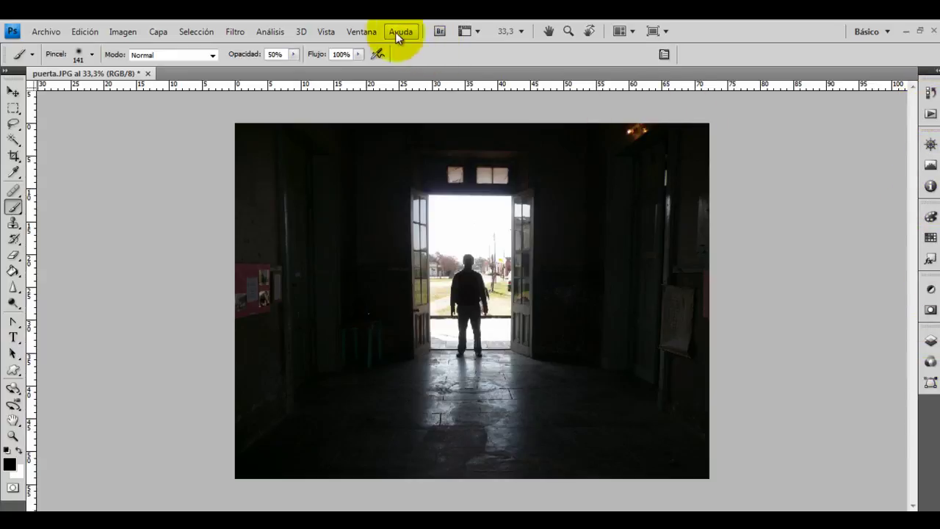
pyautogui.click(364, 32)
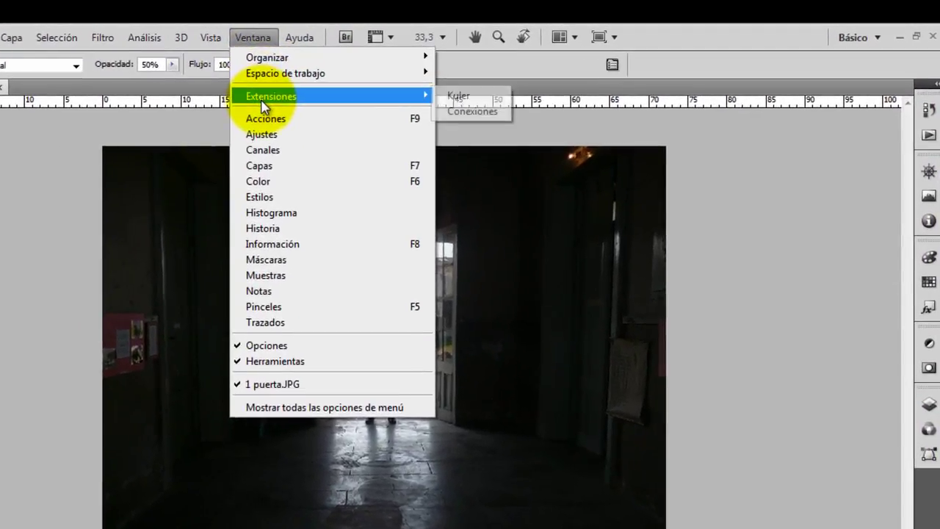
pyautogui.click(298, 406)
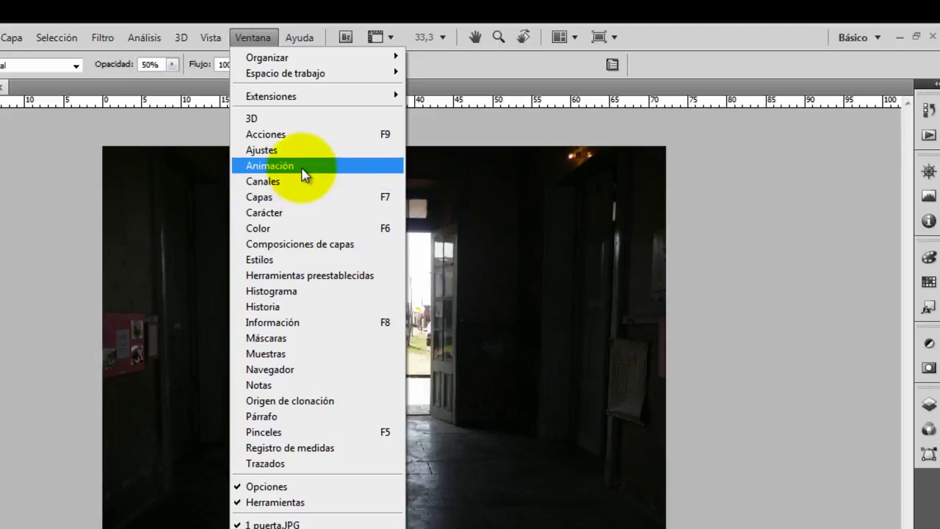
pyautogui.click(296, 213)
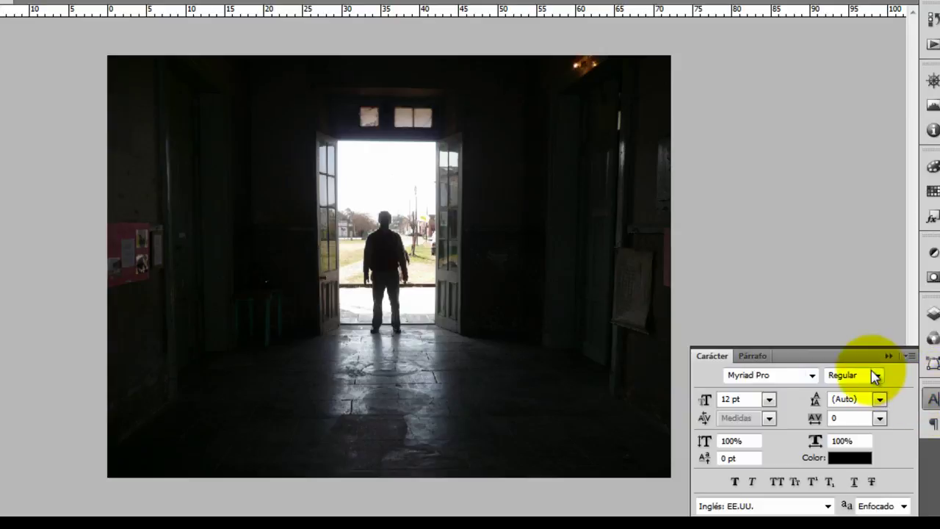
# Collapse Carácter and check the Información and Histograma readouts from the dock.
pyautogui.click(885, 345)
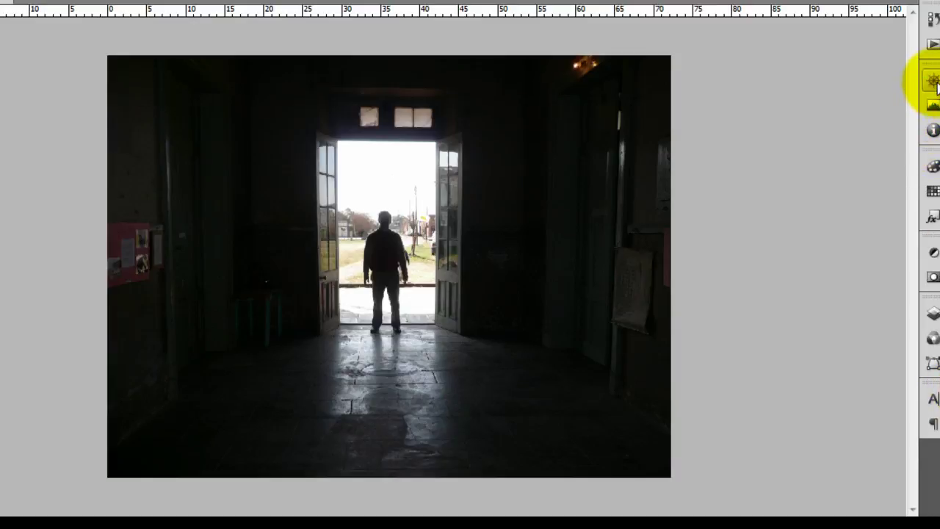
pyautogui.click(933, 130)
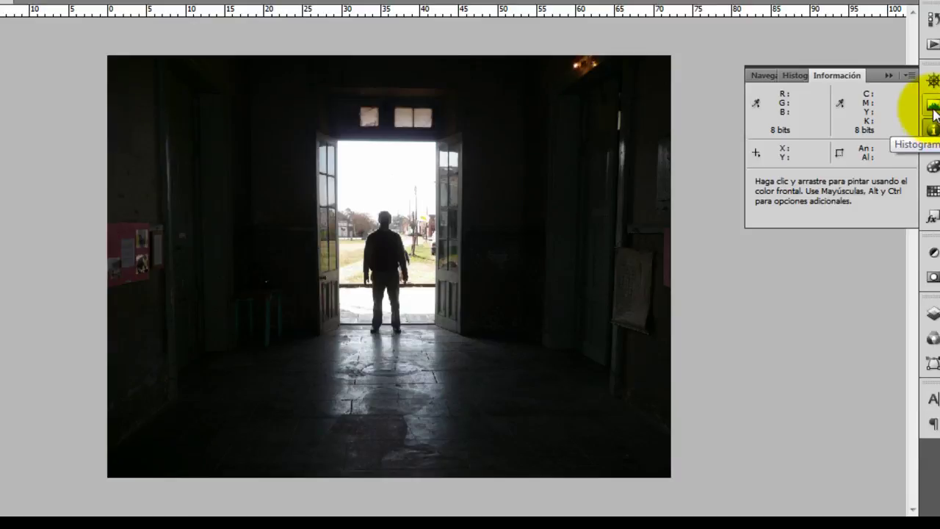
pyautogui.click(932, 106)
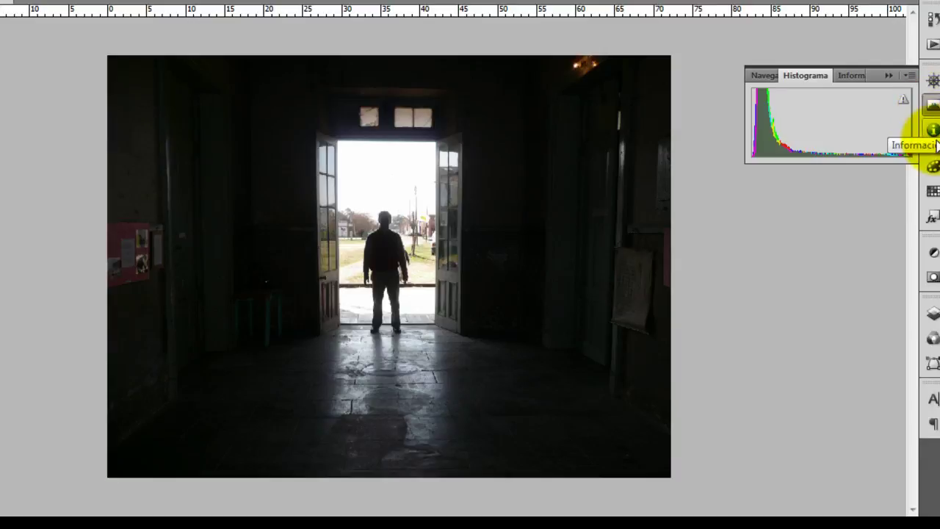
pyautogui.click(934, 132)
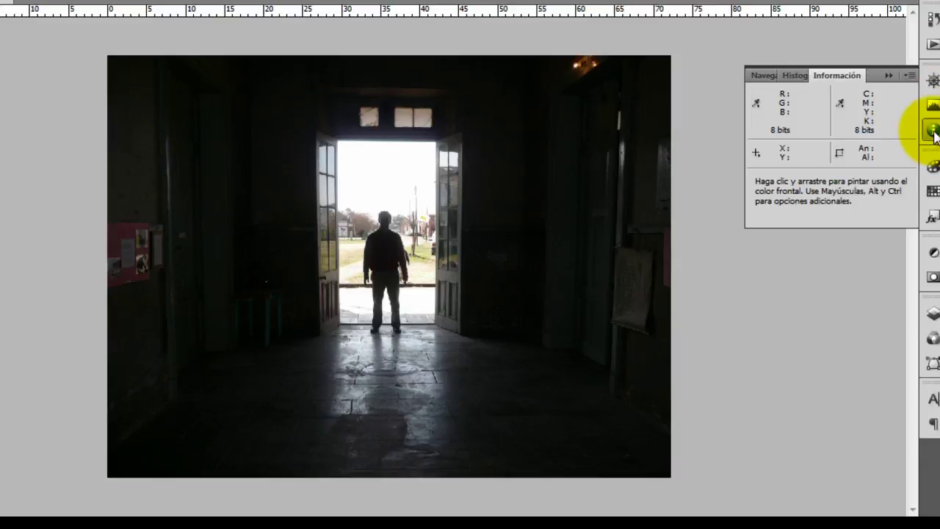
pyautogui.click(933, 132)
# Pull the Información and Histograma panels out of the dock and close both.
pyautogui.moveTo(697, 151); pyautogui.dragTo(699, 151)
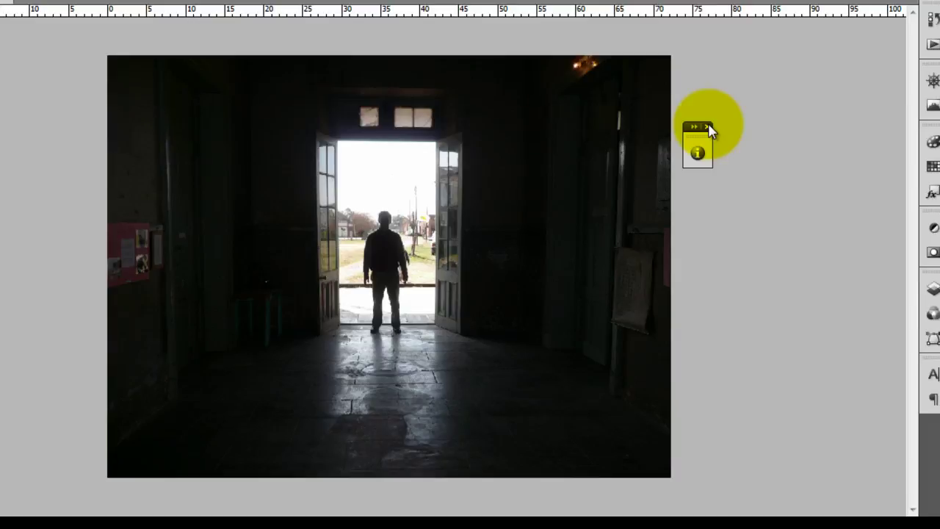
pyautogui.click(707, 127)
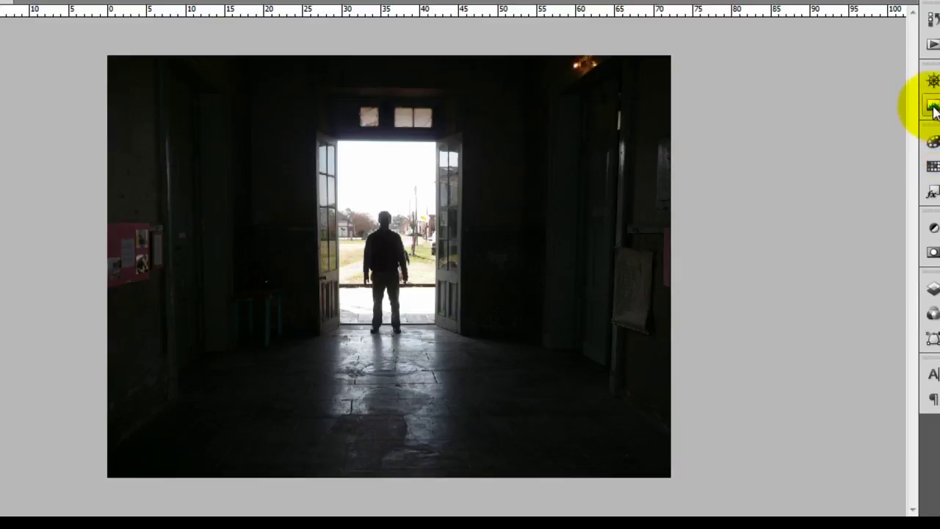
pyautogui.moveTo(932, 108); pyautogui.dragTo(801, 129)
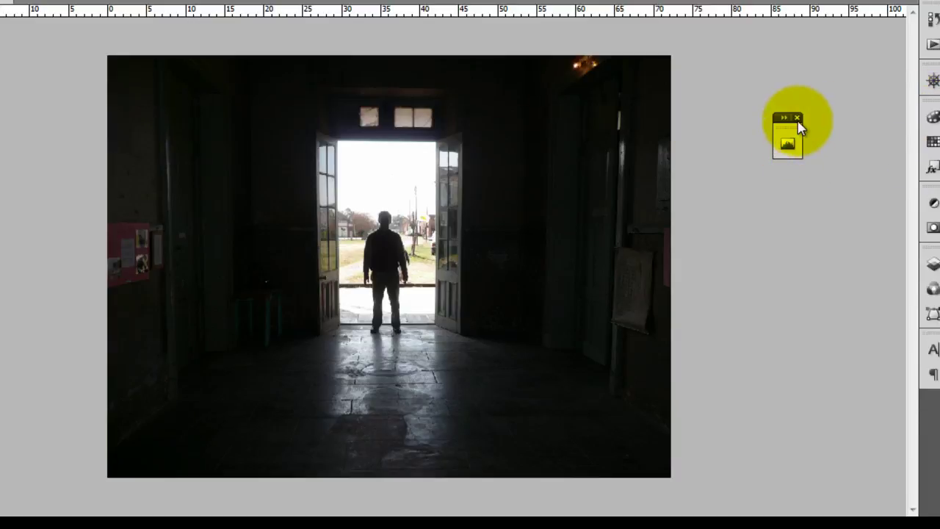
pyautogui.click(797, 117)
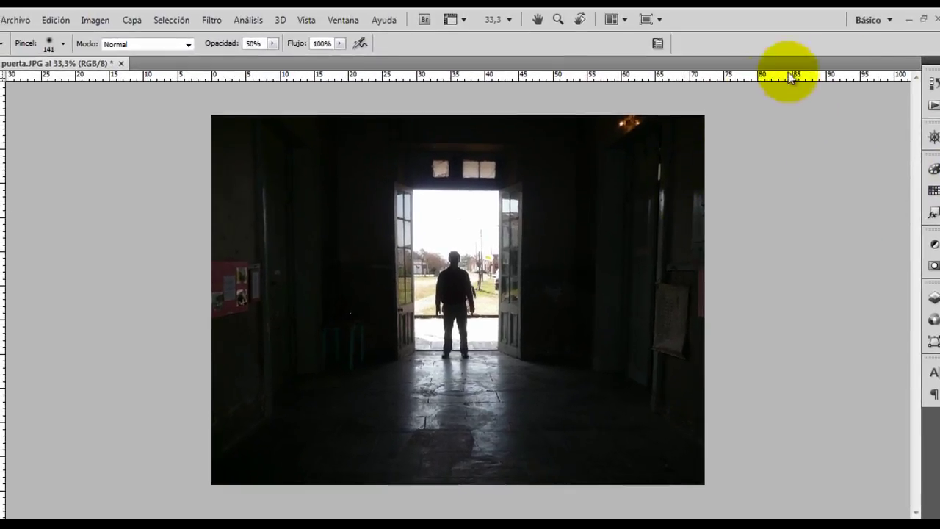
# Save the current panel layout as the Eduardo workspace, replacing the existing one.
pyautogui.click(889, 19)
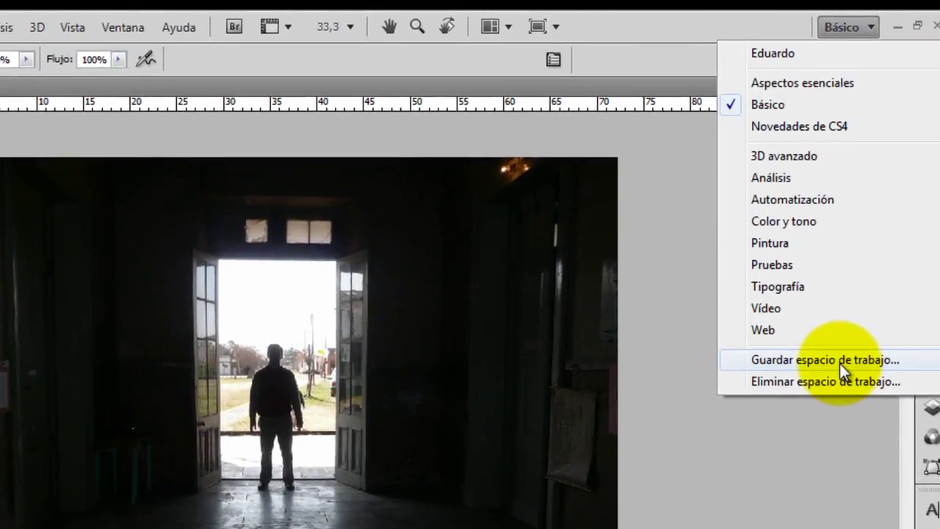
pyautogui.click(839, 361)
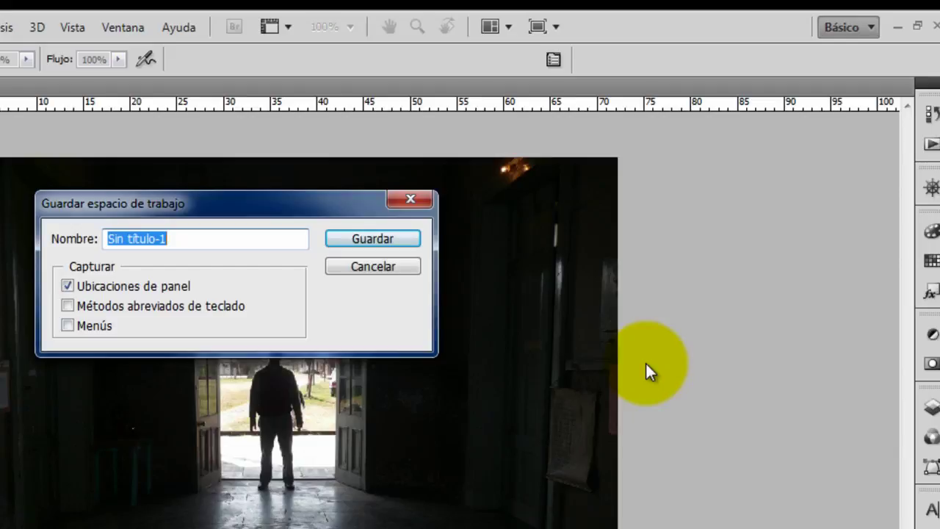
pyautogui.write('EDuardo')
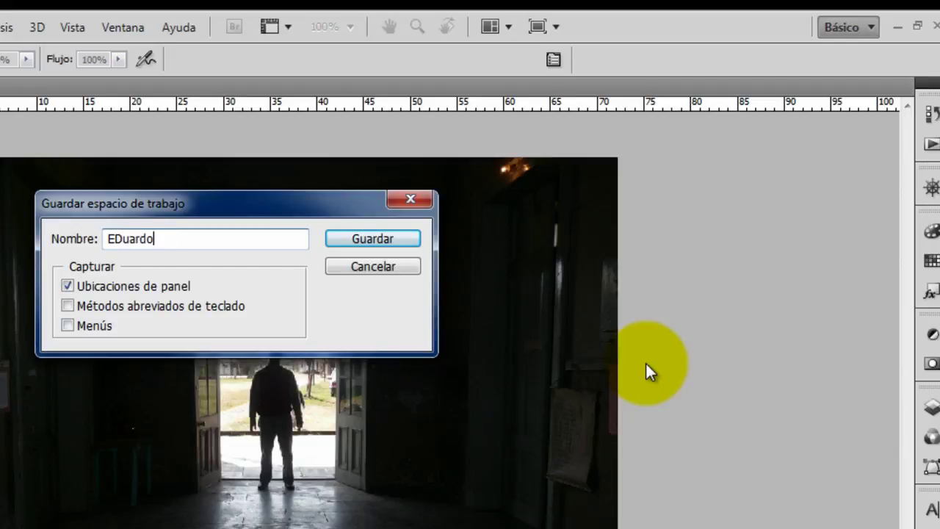
pyautogui.press('BackSpace')
pyautogui.press('BackSpace')
pyautogui.press('BackSpace')
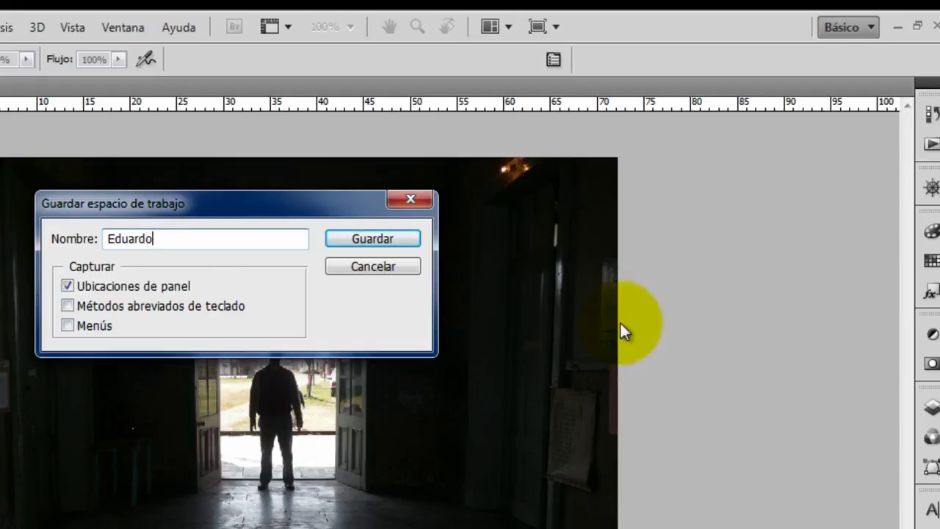
pyautogui.click(405, 243)
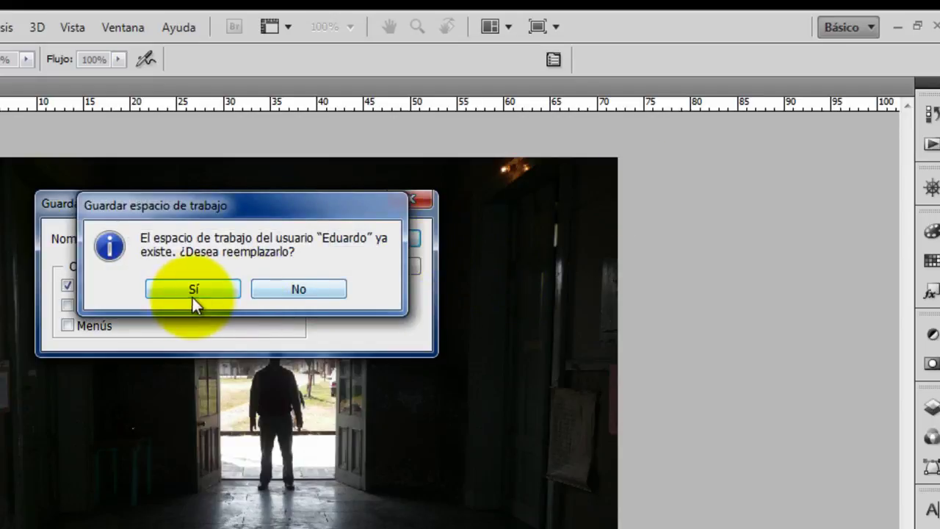
pyautogui.click(199, 286)
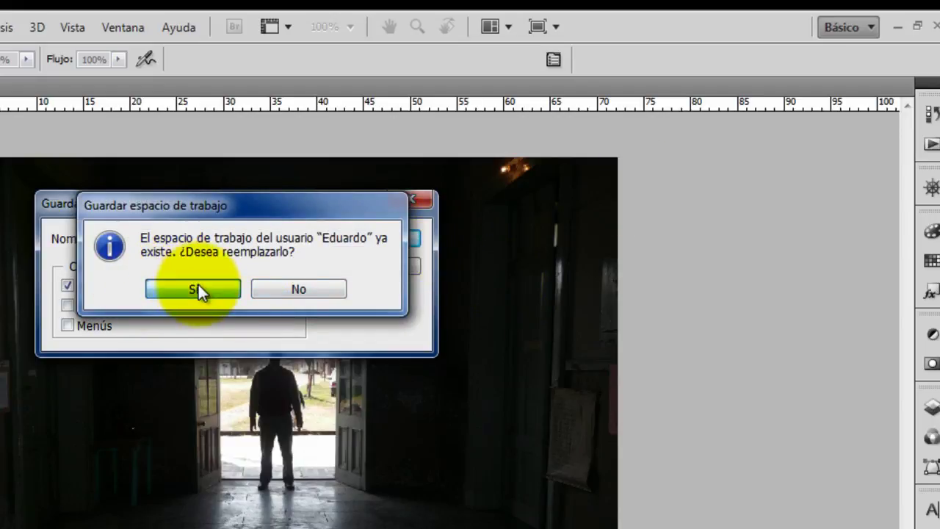
# Switch back to the Básico workspace, accepting the menu and shortcut changes.
pyautogui.click(866, 27)
pyautogui.click(796, 107)
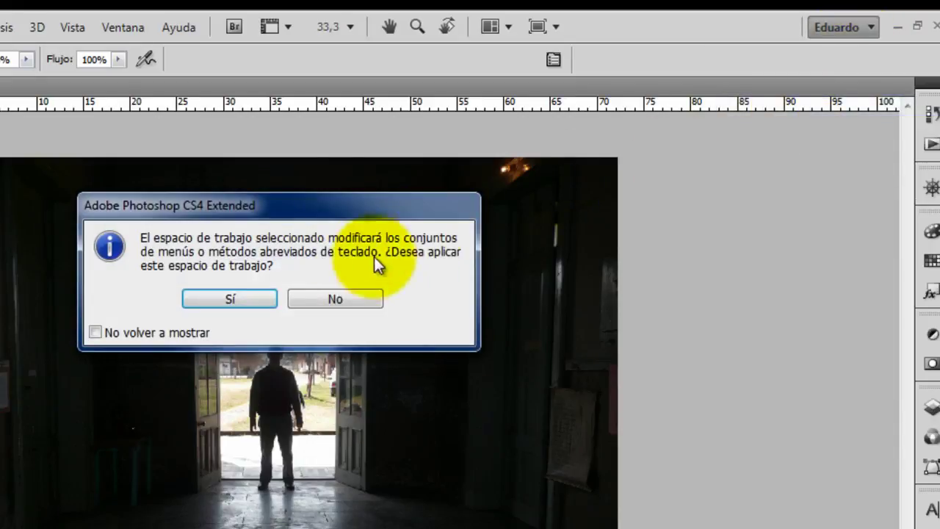
pyautogui.click(235, 301)
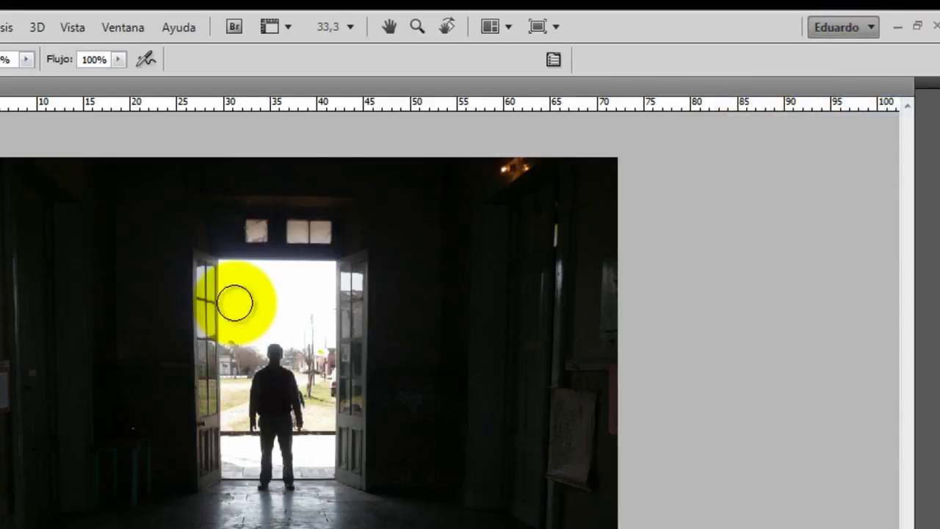
# Switch workspaces from Pintura to Eduardo, ending on Aspectos esenciales.
pyautogui.click(856, 30)
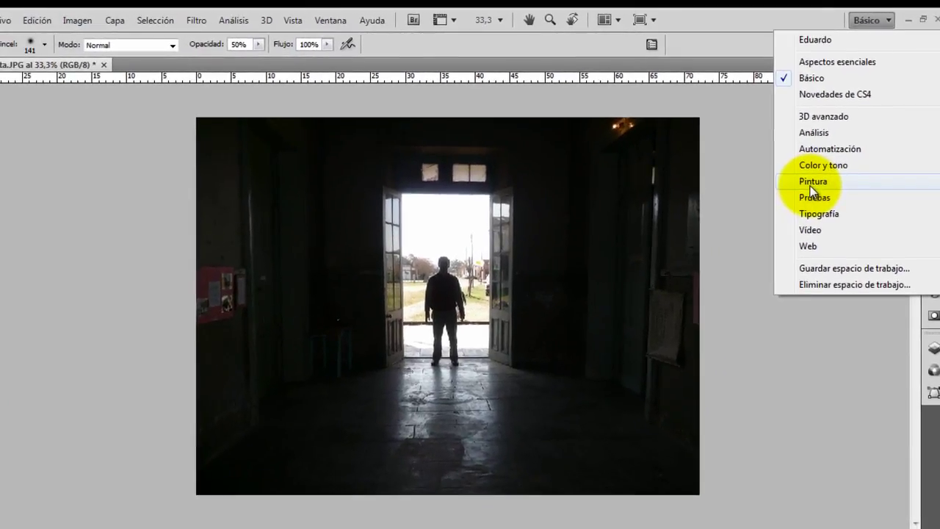
pyautogui.click(797, 201)
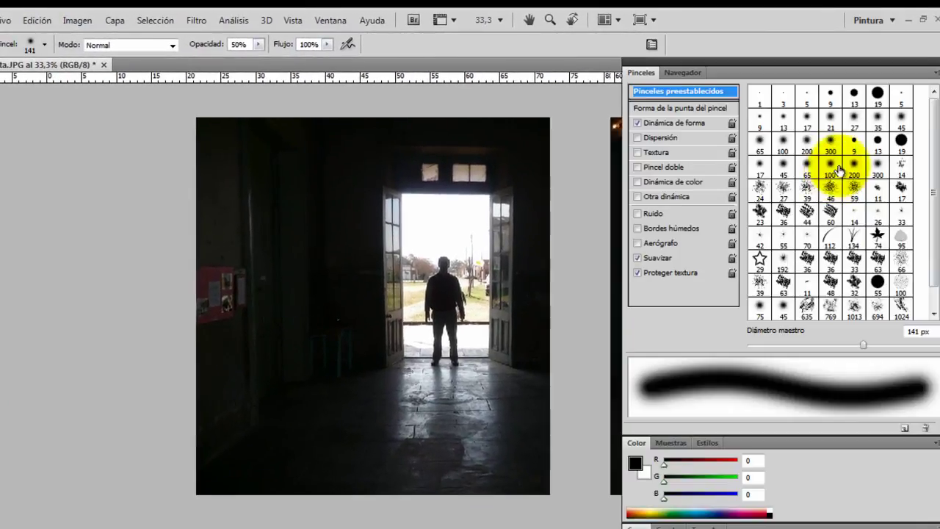
pyautogui.click(886, 22)
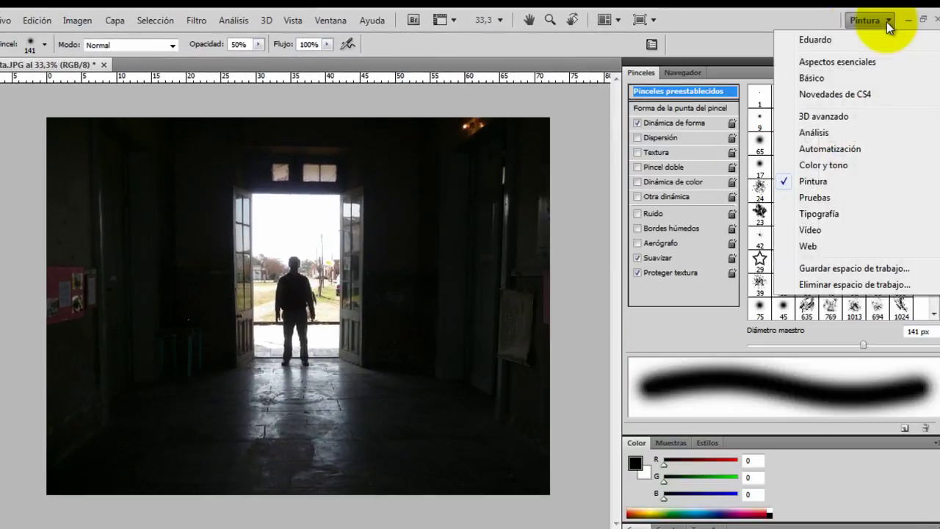
pyautogui.click(816, 40)
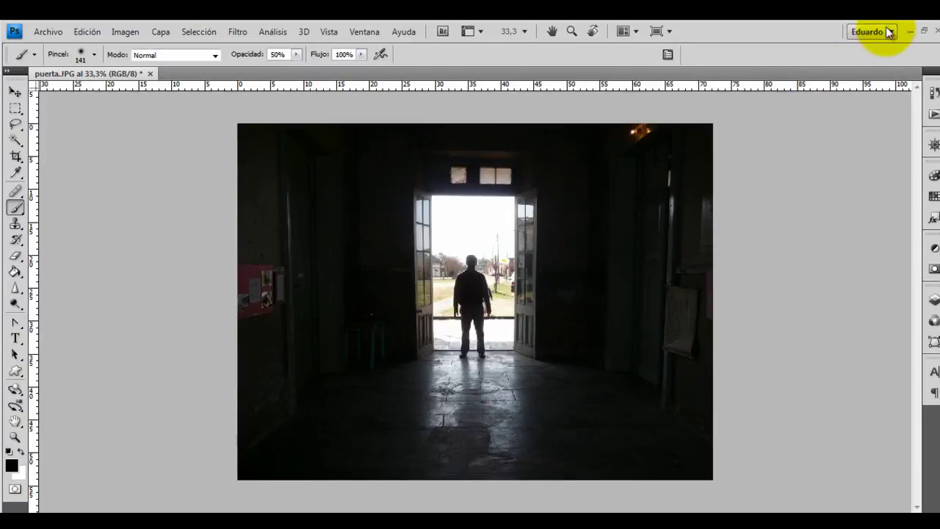
pyautogui.click(888, 31)
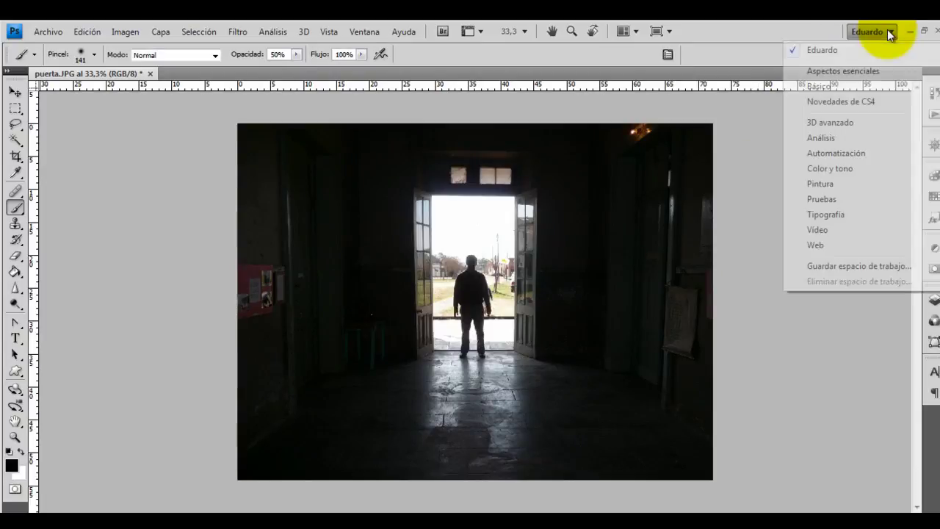
pyautogui.click(867, 74)
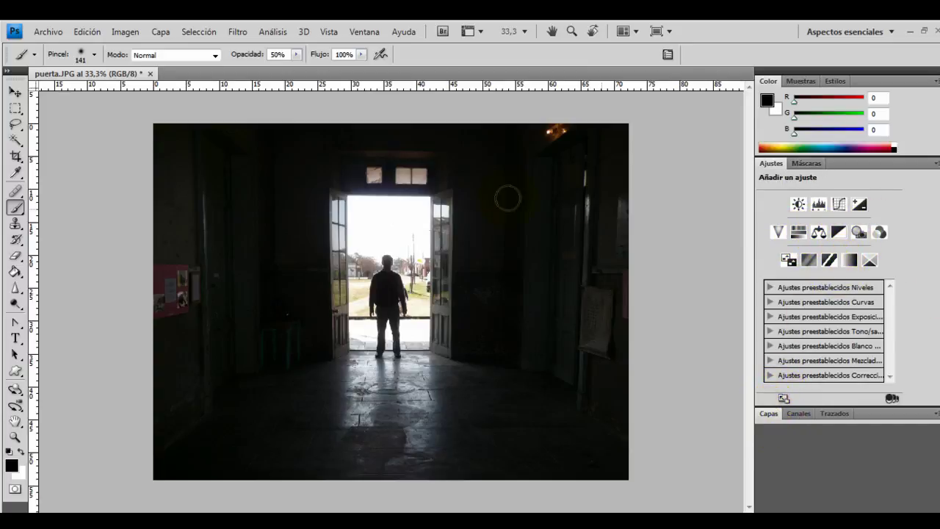
pyautogui.moveTo(357, 313); pyautogui.dragTo(371, 290)
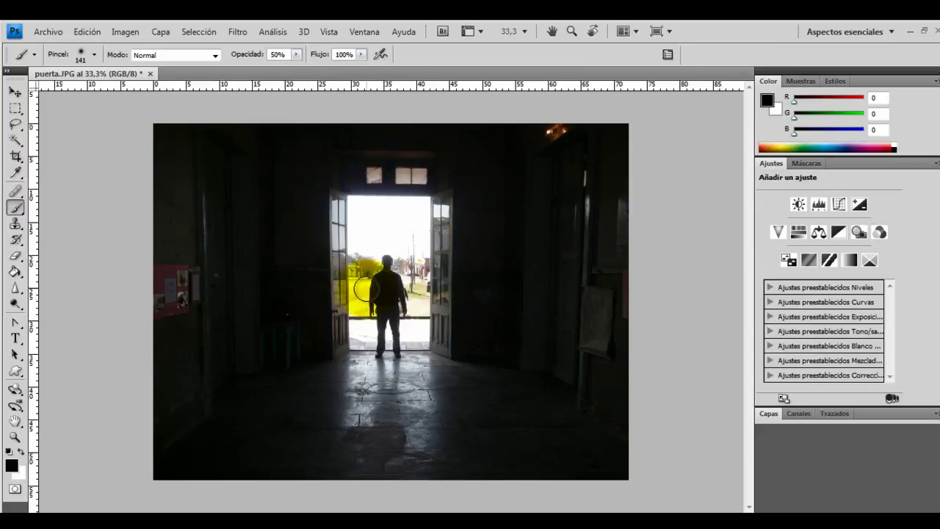
# Undo the last change, then open Niveles and cancel it unapplied at 0, 1,00, 255.
pyautogui.hotkey('ctrl', 'z')
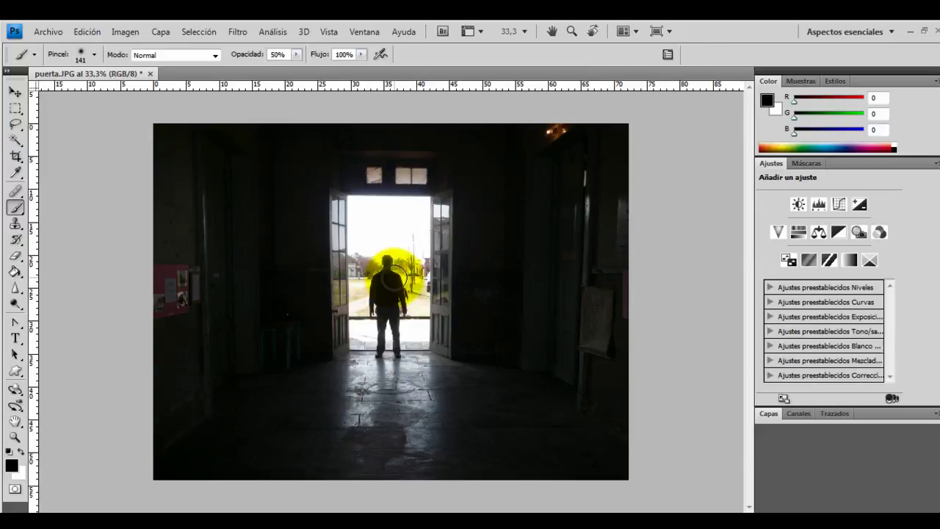
pyautogui.click(132, 33)
pyautogui.moveTo(135, 68)
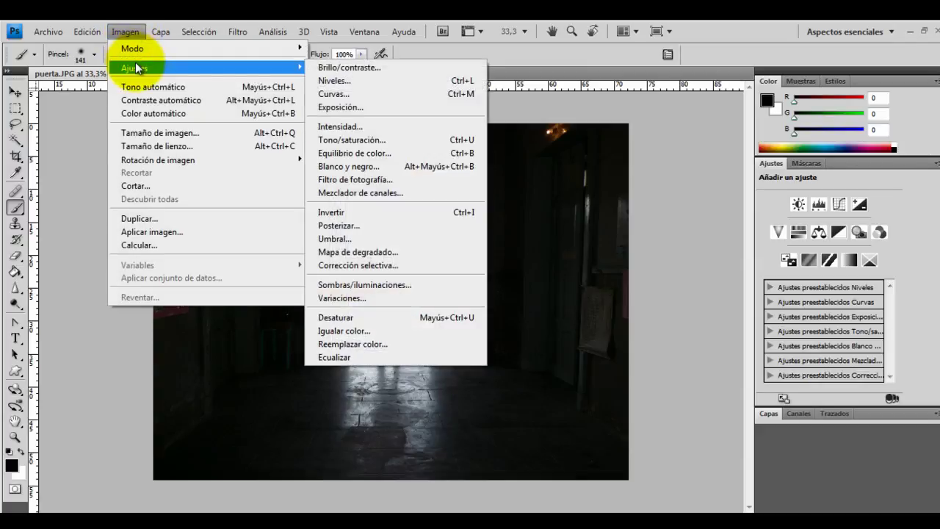
pyautogui.click(365, 80)
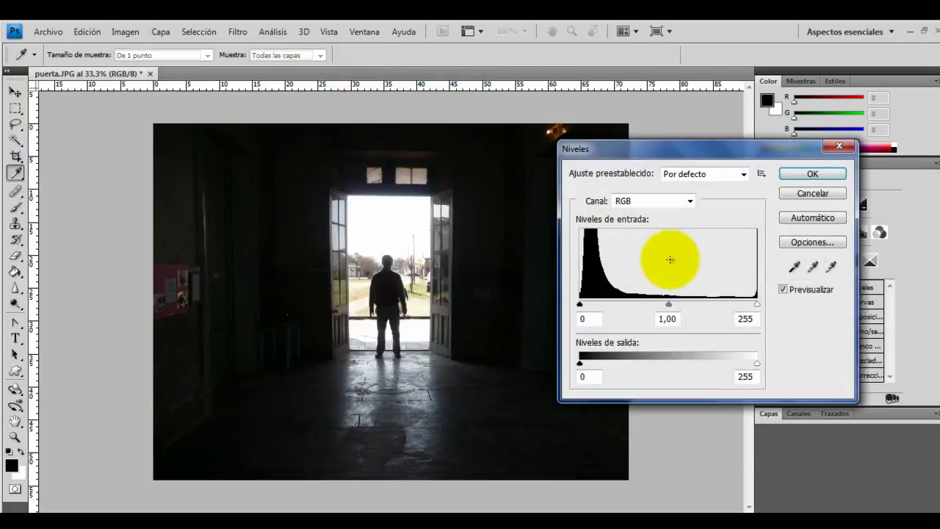
pyautogui.click(804, 194)
pyautogui.click(121, 31)
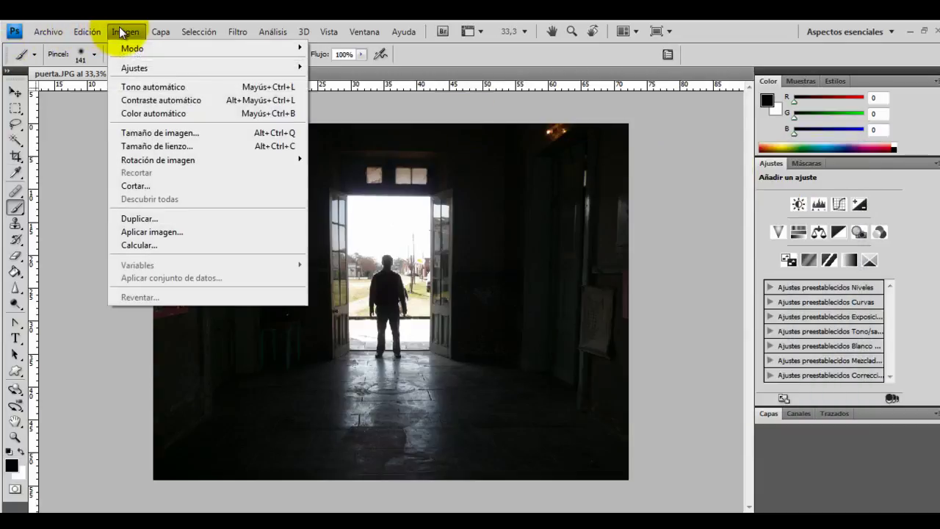
pyautogui.moveTo(135, 68)
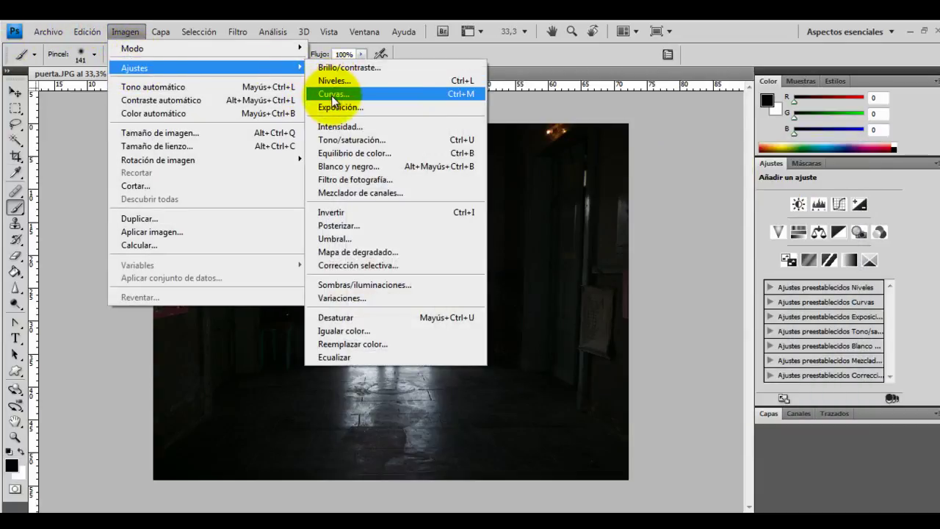
# Apply Curvas with an RGB curve point at input 91, output 189.
pyautogui.click(331, 95)
pyautogui.moveTo(562, 177)
pyautogui.mouseDown()
pyautogui.moveTo(924, 143)
pyautogui.moveTo(803, 80)
pyautogui.mouseUp()
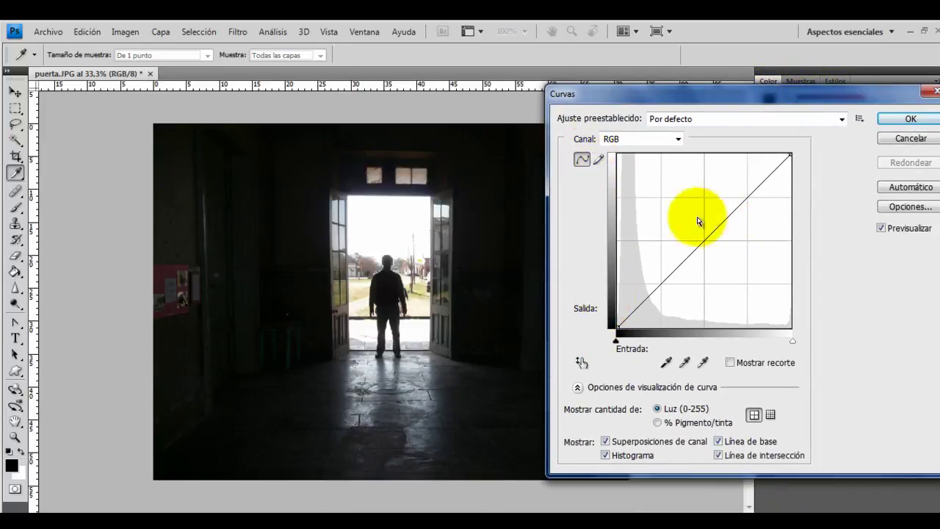
pyautogui.moveTo(724, 216)
pyautogui.mouseDown()
pyautogui.moveTo(708, 175)
pyautogui.moveTo(683, 196)
pyautogui.moveTo(663, 178)
pyautogui.mouseUp()
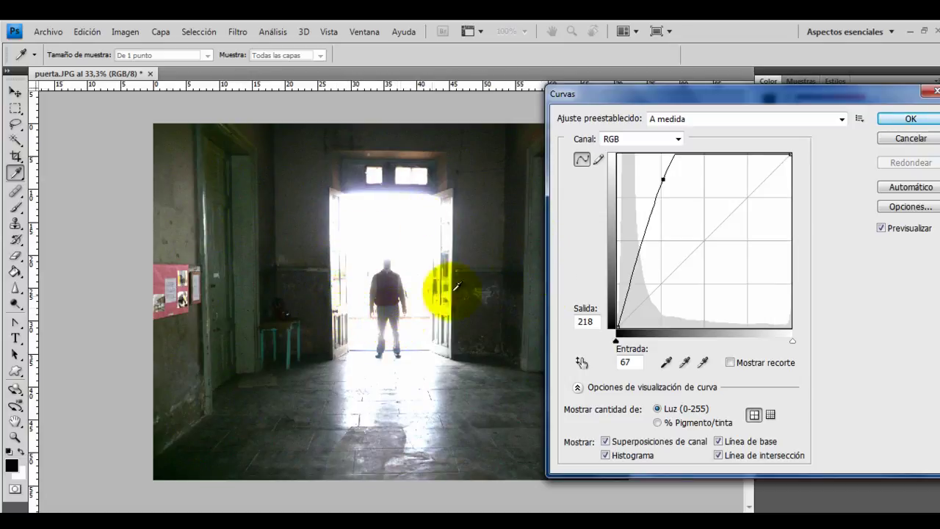
pyautogui.moveTo(662, 179)
pyautogui.mouseDown()
pyautogui.moveTo(677, 211)
pyautogui.moveTo(681, 198)
pyautogui.mouseUp()
pyautogui.click(910, 124)
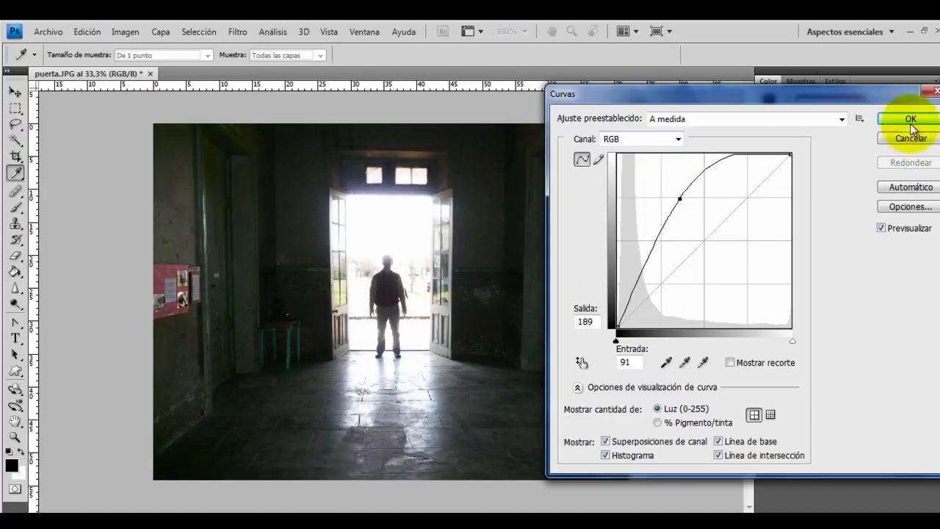
pyautogui.click(911, 120)
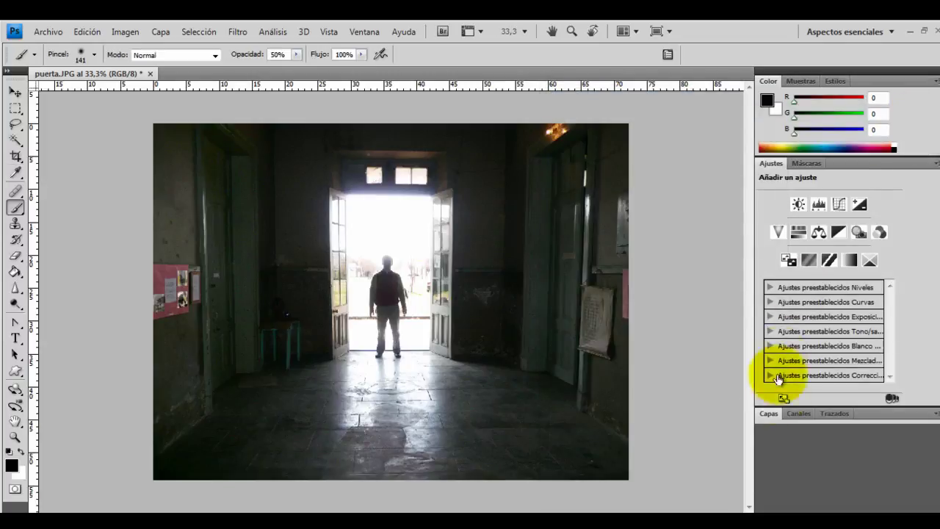
# Undo the Curvas brightening with Edición > Paso atrás, then show the Ajustes panel.
pyautogui.click(772, 416)
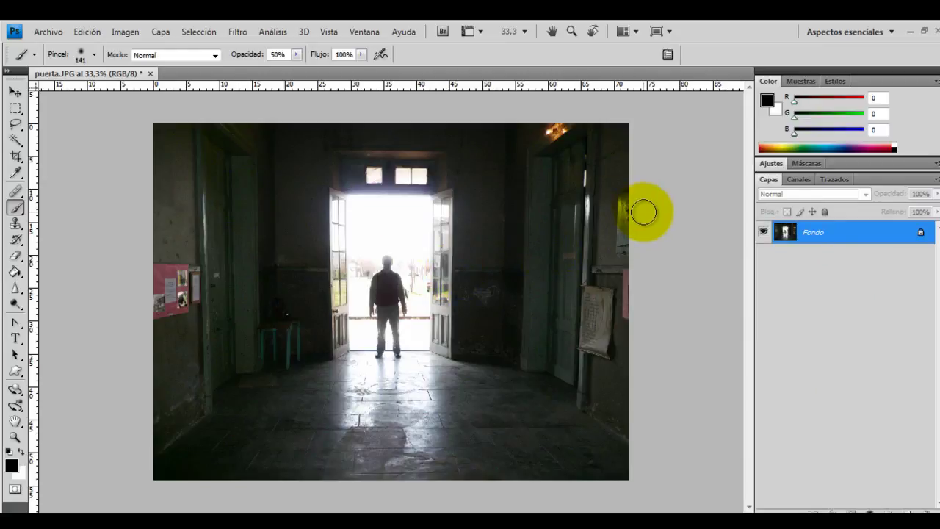
pyautogui.click(82, 31)
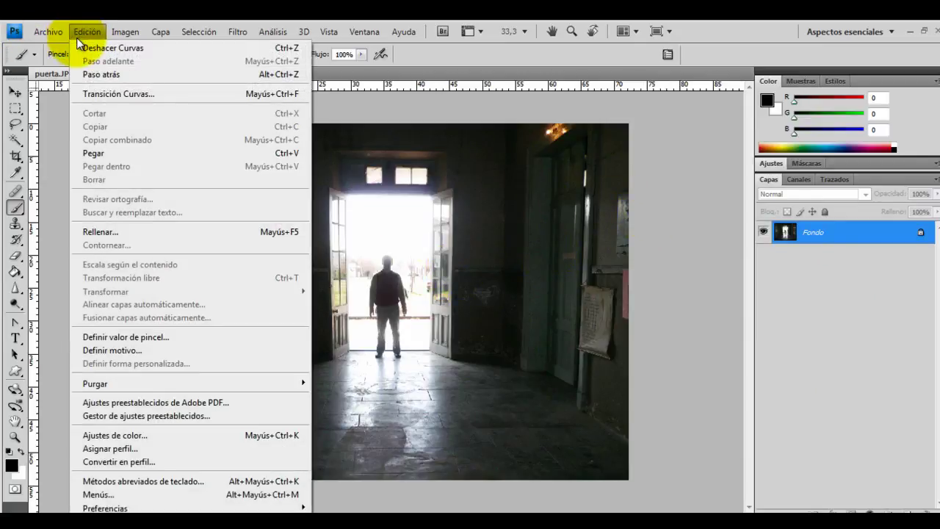
pyautogui.click(99, 74)
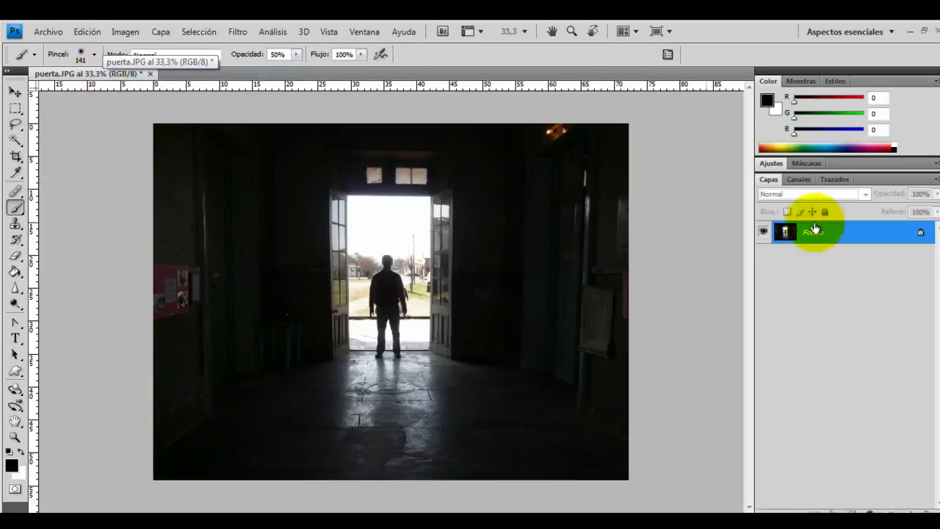
pyautogui.click(771, 164)
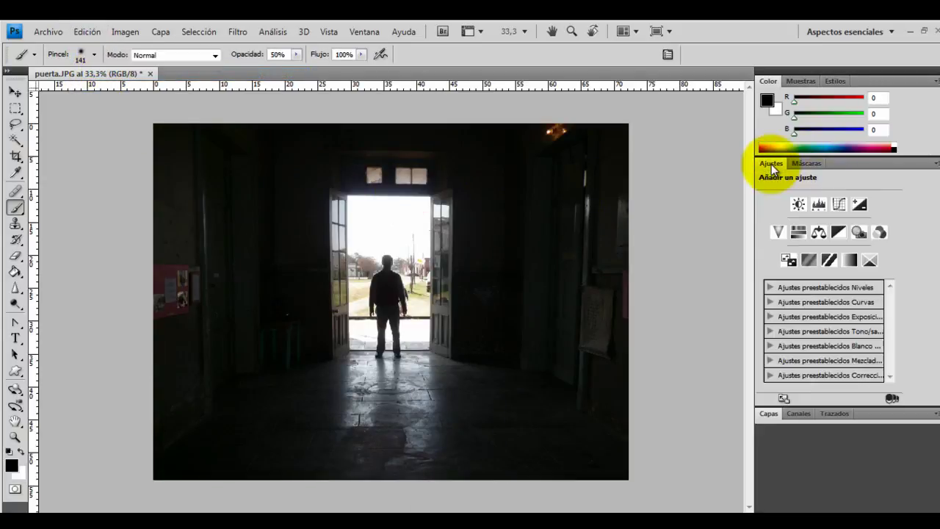
# Add a Curvas 1 adjustment layer with a freehand brightening curve, smoothed three times.
pyautogui.click(838, 205)
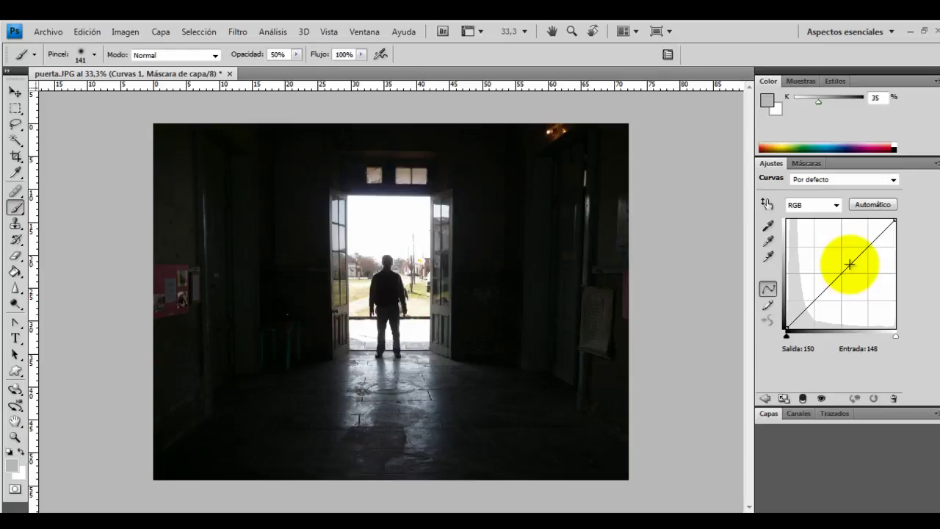
pyautogui.moveTo(846, 270)
pyautogui.mouseDown()
pyautogui.moveTo(826, 237)
pyautogui.moveTo(827, 252)
pyautogui.mouseUp()
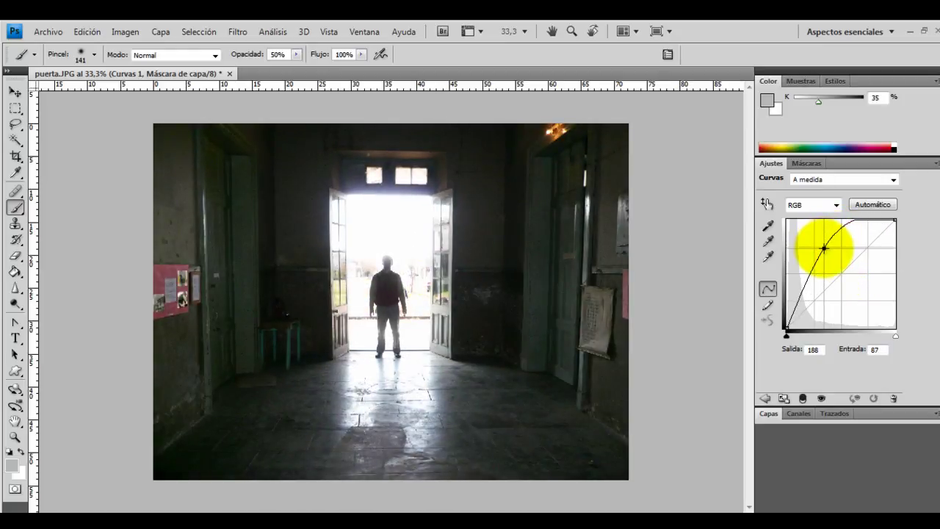
pyautogui.click(774, 286)
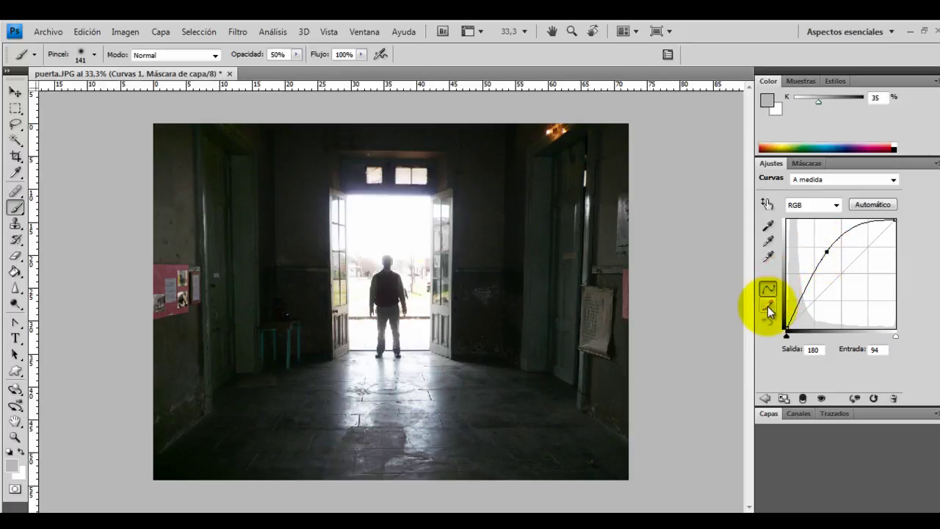
pyautogui.click(768, 307)
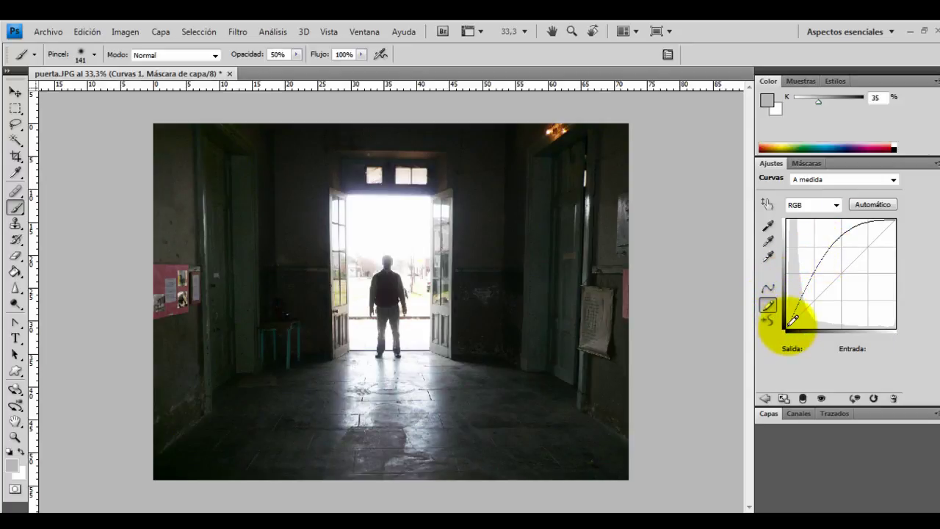
pyautogui.moveTo(793, 320)
pyautogui.mouseDown()
pyautogui.moveTo(881, 222)
pyautogui.moveTo(903, 220)
pyautogui.mouseUp()
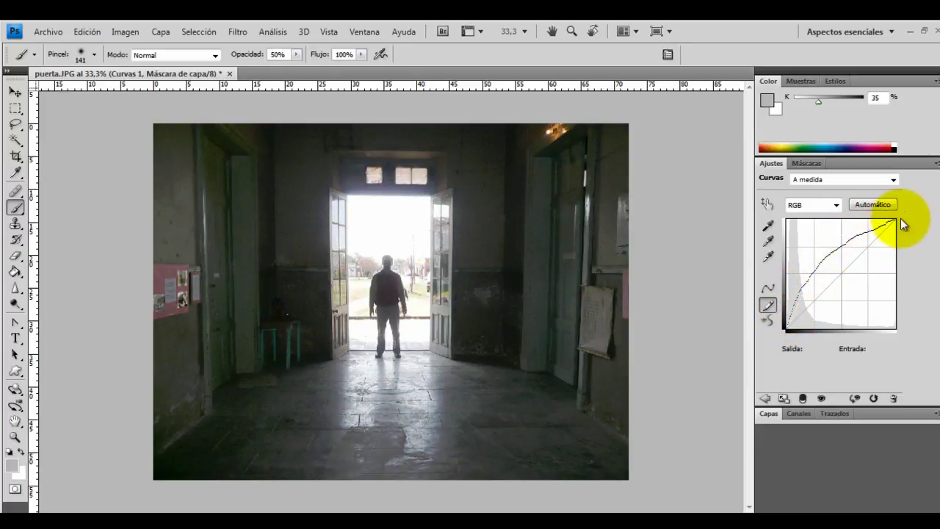
pyautogui.click(771, 320)
pyautogui.click(771, 321)
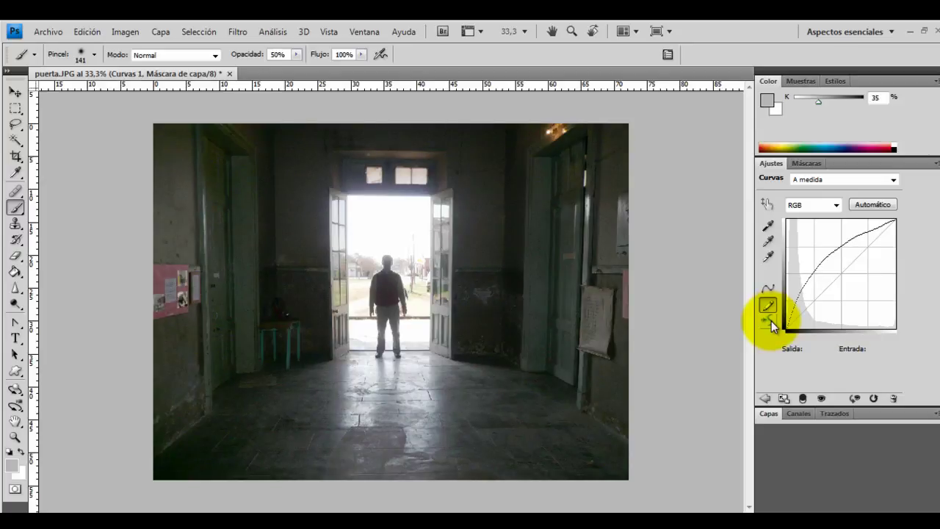
pyautogui.click(772, 321)
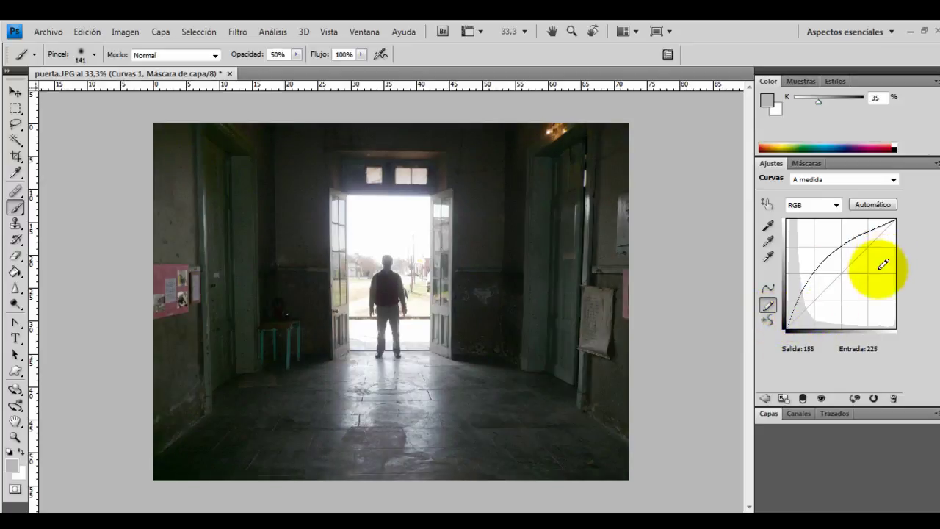
# Toggle Curvas 1 visibility on and off to compare, ending with it visible.
pyautogui.click(773, 415)
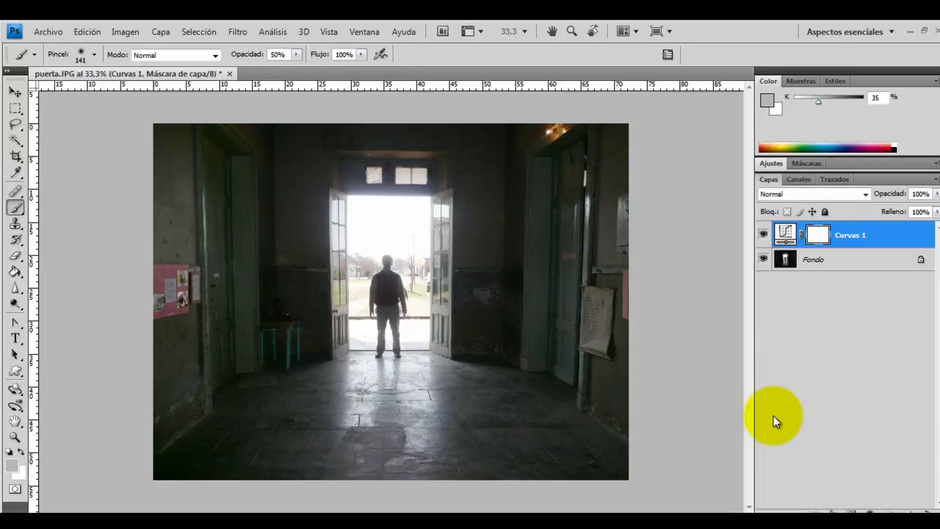
pyautogui.click(763, 237)
pyautogui.click(763, 236)
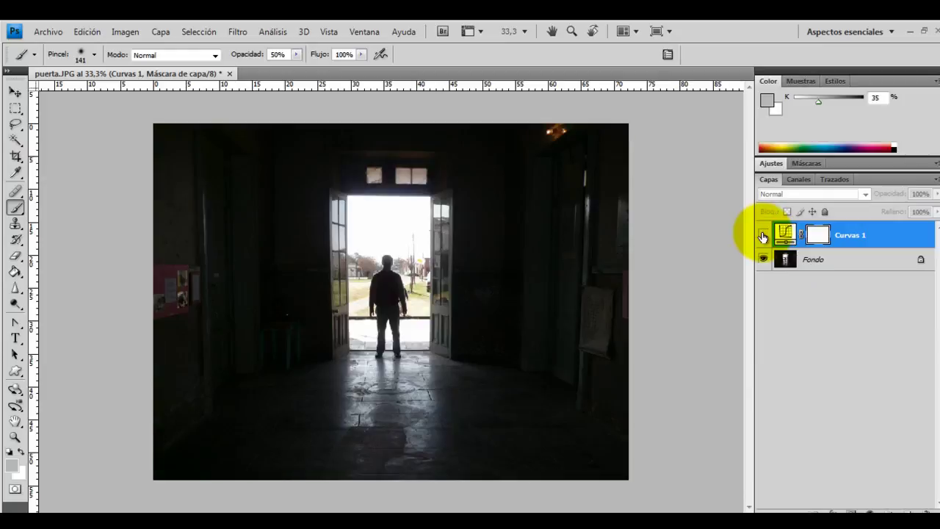
pyautogui.click(763, 237)
pyautogui.click(763, 237)
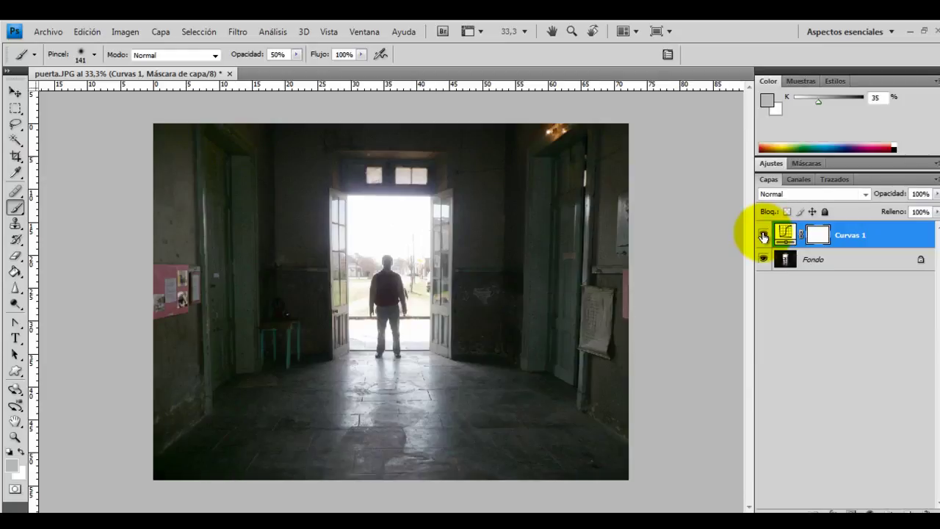
pyautogui.click(763, 236)
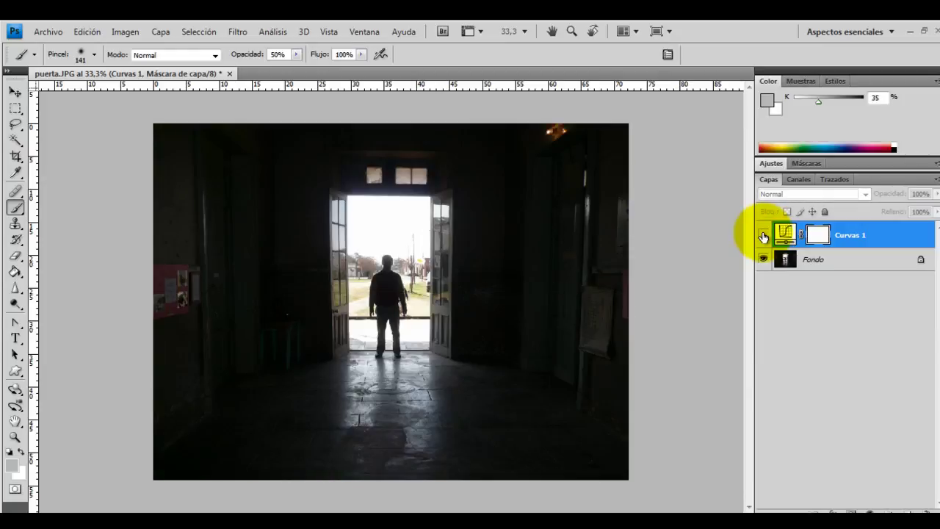
pyautogui.click(763, 236)
pyautogui.click(763, 237)
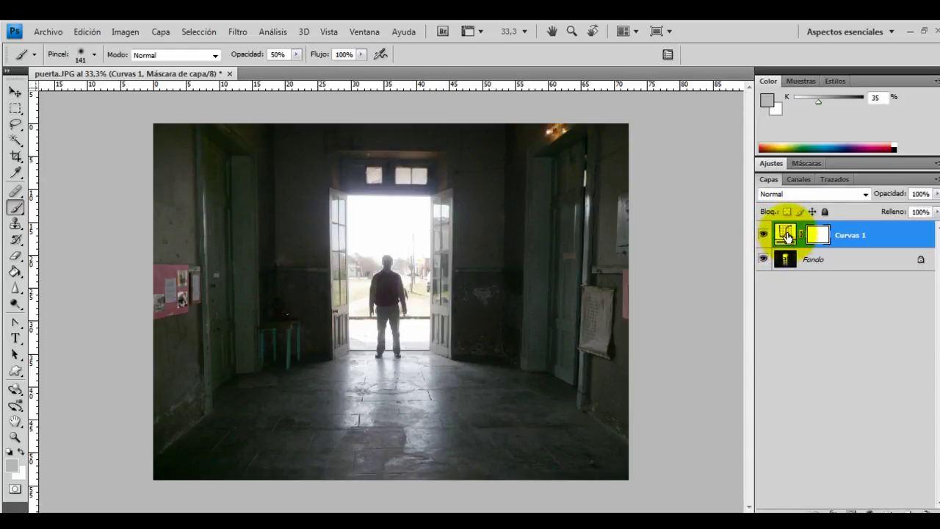
# Redraw the Curvas 1 curve freehand with the pencil, smooth it twice, and return to Capas.
pyautogui.doubleClick(787, 235)
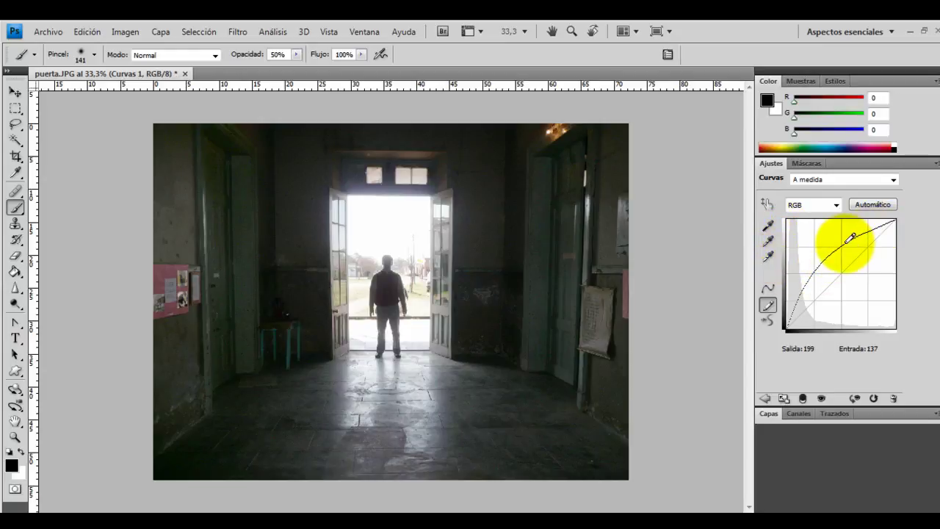
pyautogui.moveTo(792, 321)
pyautogui.mouseDown()
pyautogui.moveTo(814, 262)
pyautogui.moveTo(901, 217)
pyautogui.mouseUp()
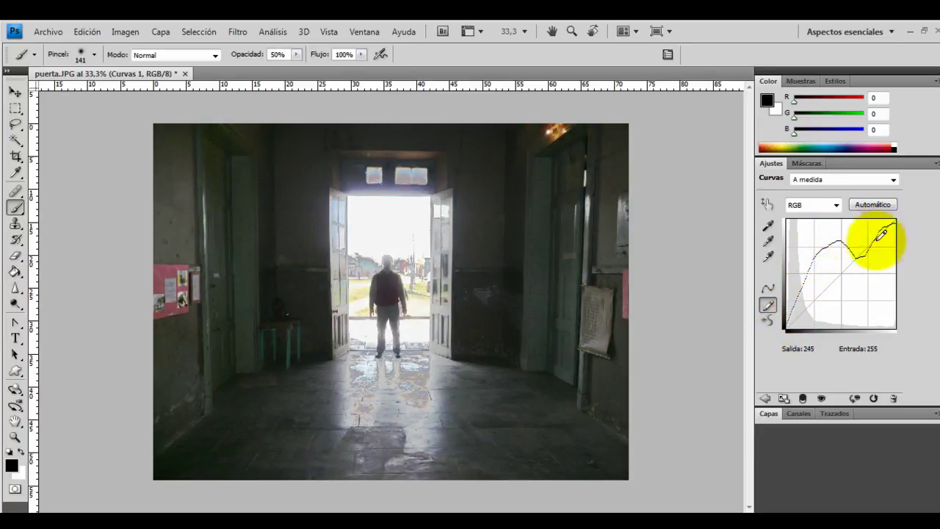
pyautogui.moveTo(795, 320)
pyautogui.mouseDown()
pyautogui.moveTo(814, 283)
pyautogui.moveTo(891, 216)
pyautogui.mouseUp()
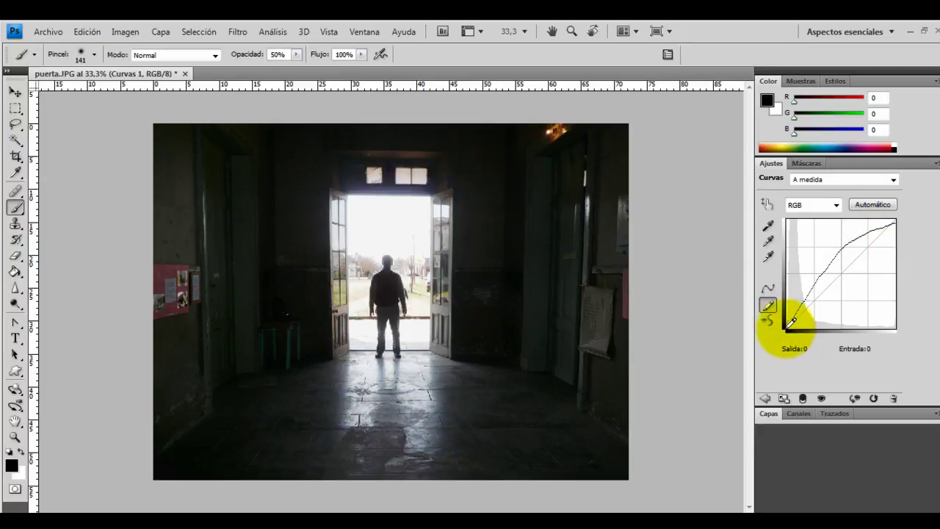
pyautogui.moveTo(793, 319)
pyautogui.mouseDown()
pyautogui.moveTo(804, 279)
pyautogui.moveTo(835, 245)
pyautogui.moveTo(888, 216)
pyautogui.mouseUp()
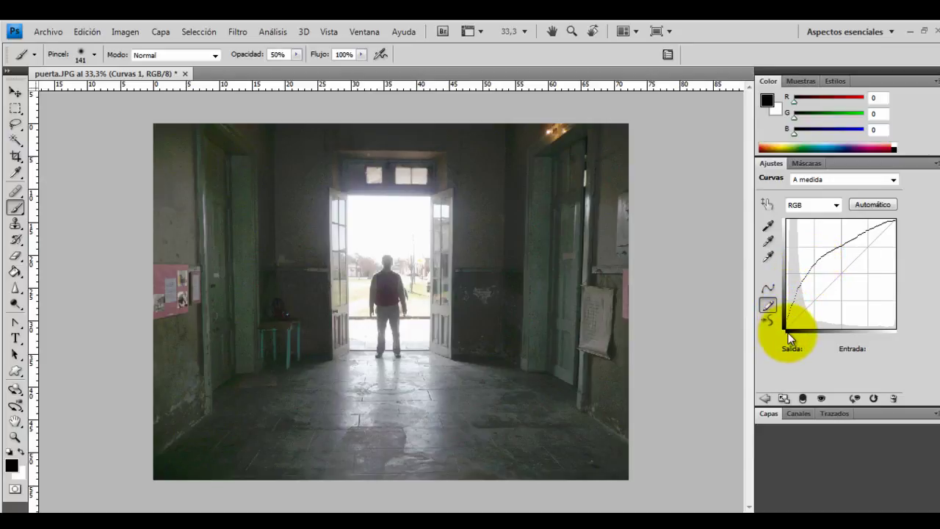
pyautogui.moveTo(792, 323)
pyautogui.mouseDown()
pyautogui.moveTo(787, 310)
pyautogui.moveTo(803, 284)
pyautogui.moveTo(903, 210)
pyautogui.mouseUp()
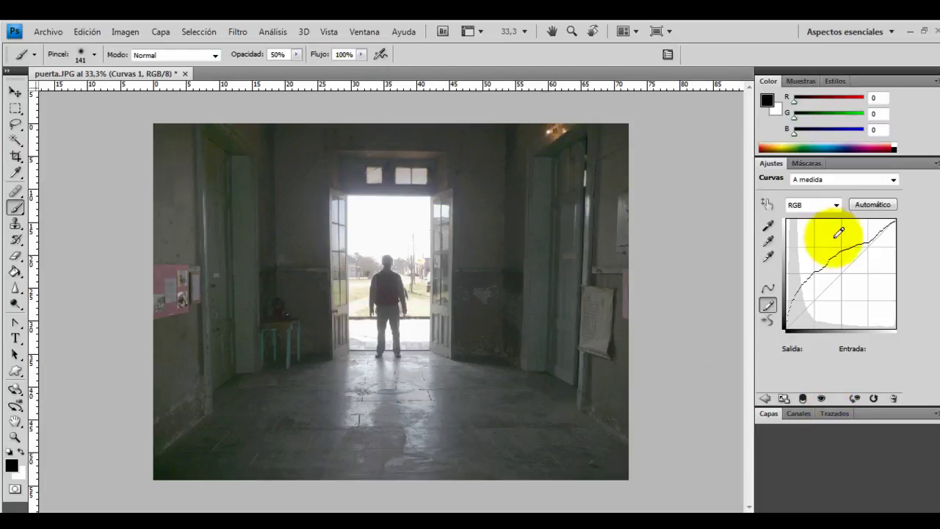
pyautogui.click(771, 324)
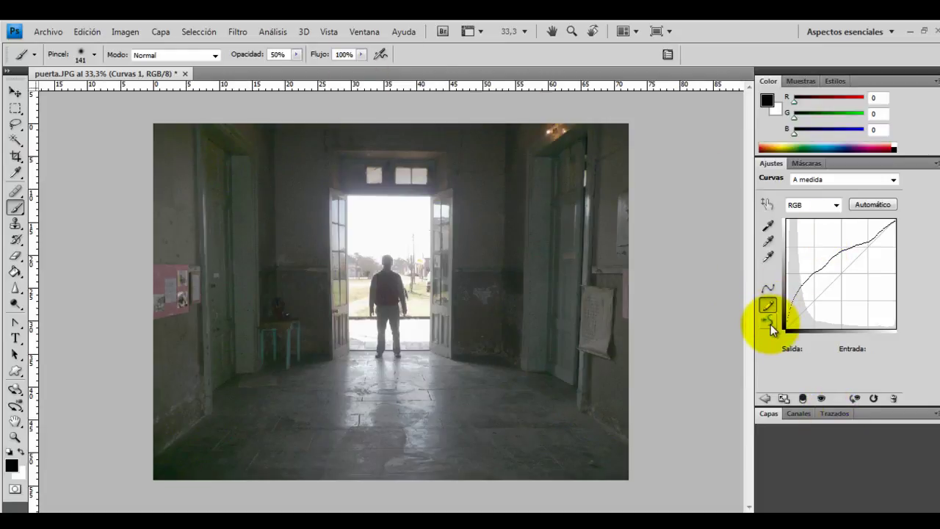
pyautogui.click(771, 323)
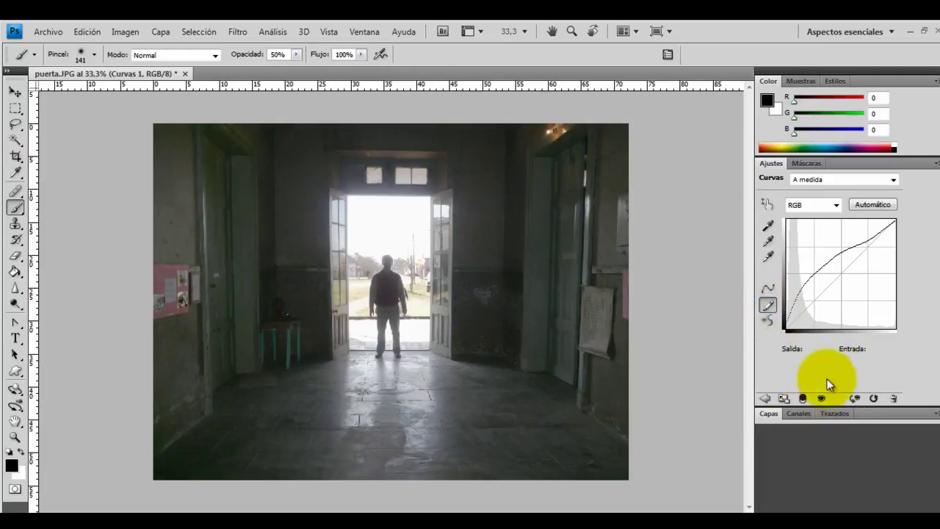
pyautogui.click(769, 415)
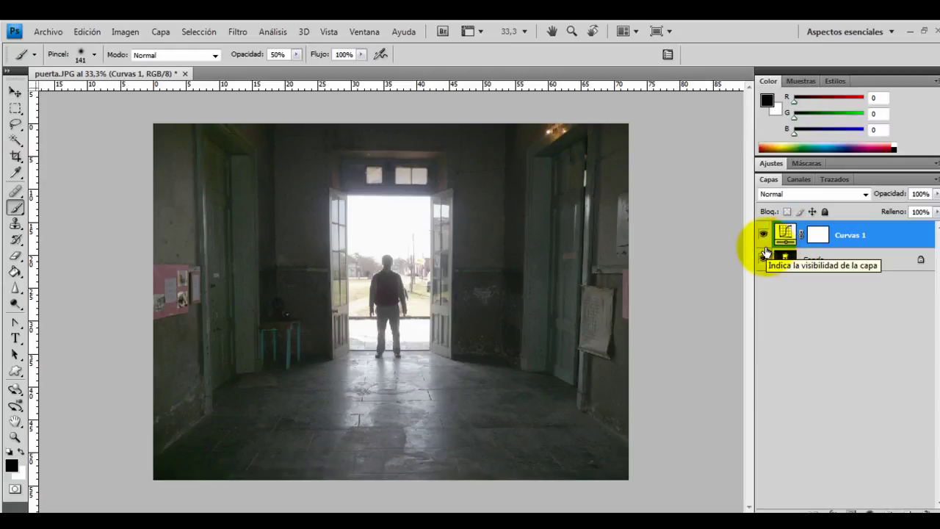
# Target the Curvas 1 mask and confirm a soft 141 px brush with 0% hardness.
pyautogui.click(818, 235)
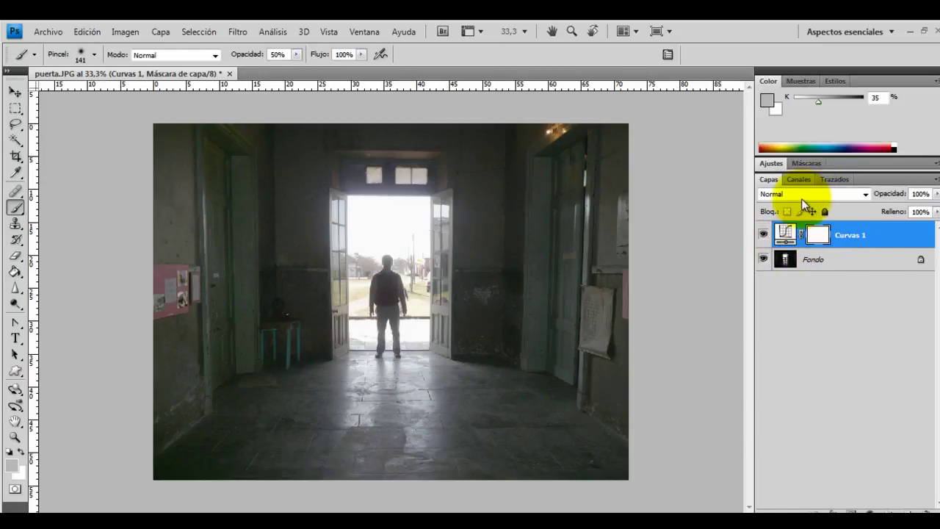
pyautogui.click(95, 55)
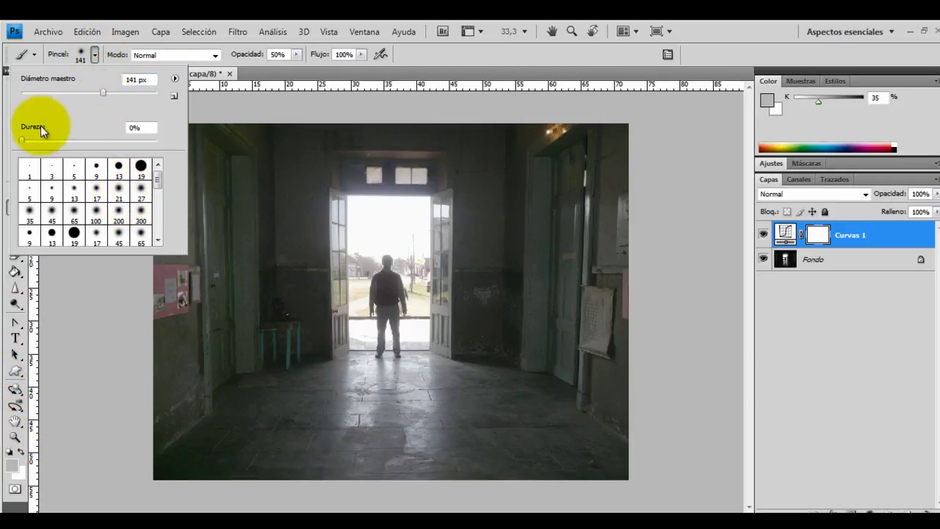
pyautogui.click(22, 140)
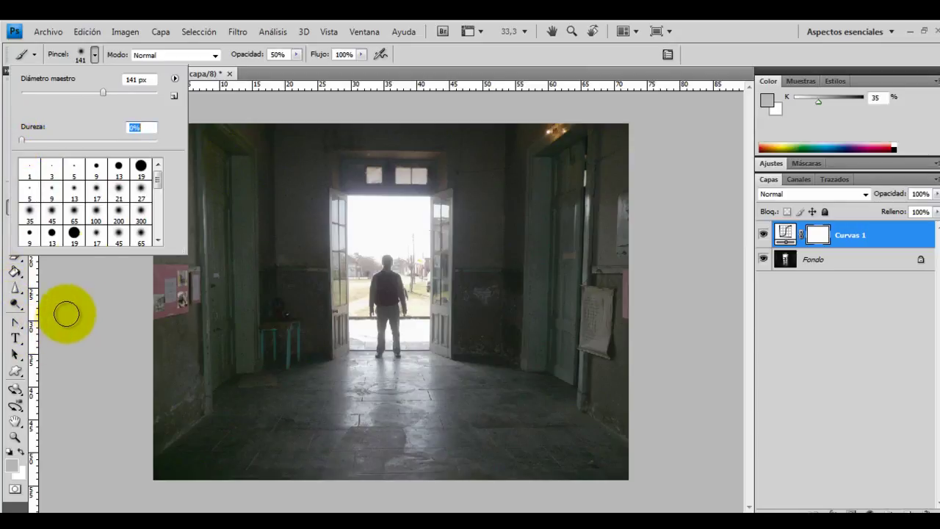
pyautogui.click(95, 57)
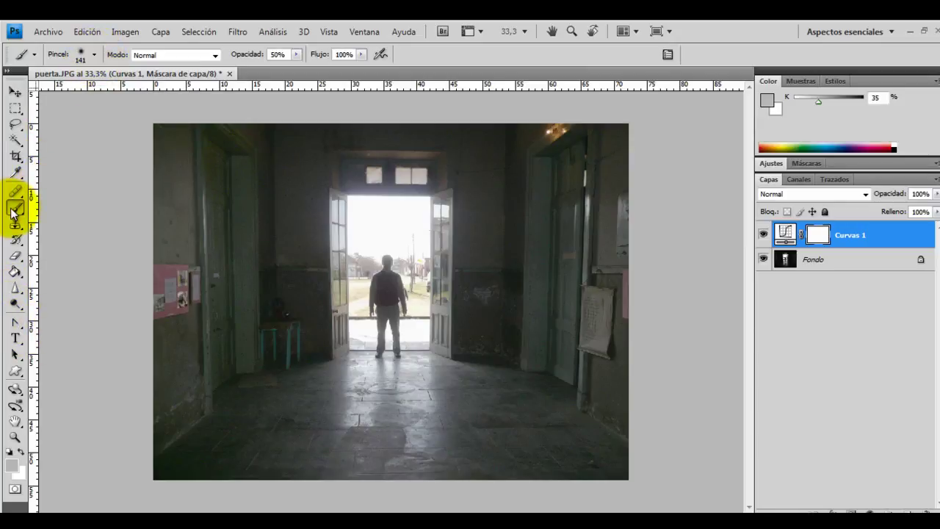
# Set the foreground colour to black and the brush opacity to 51%.
pyautogui.click(12, 464)
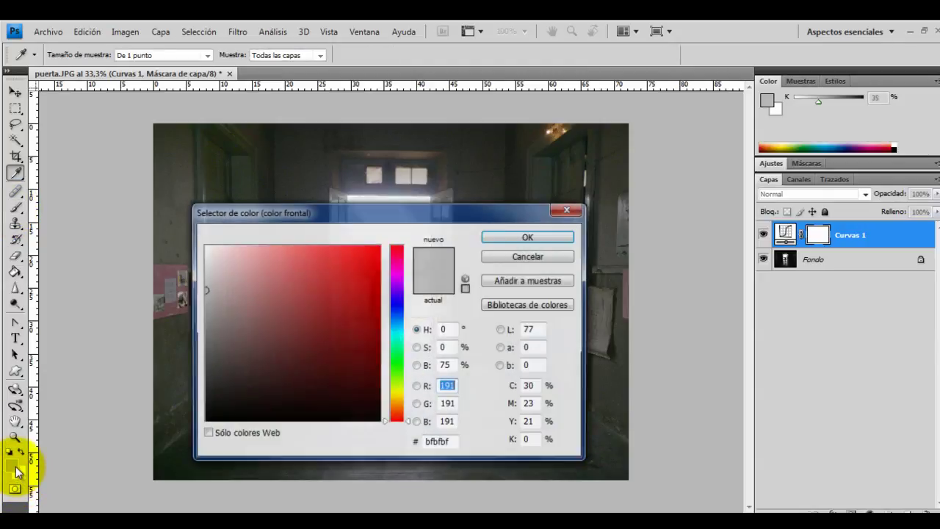
pyautogui.click(208, 417)
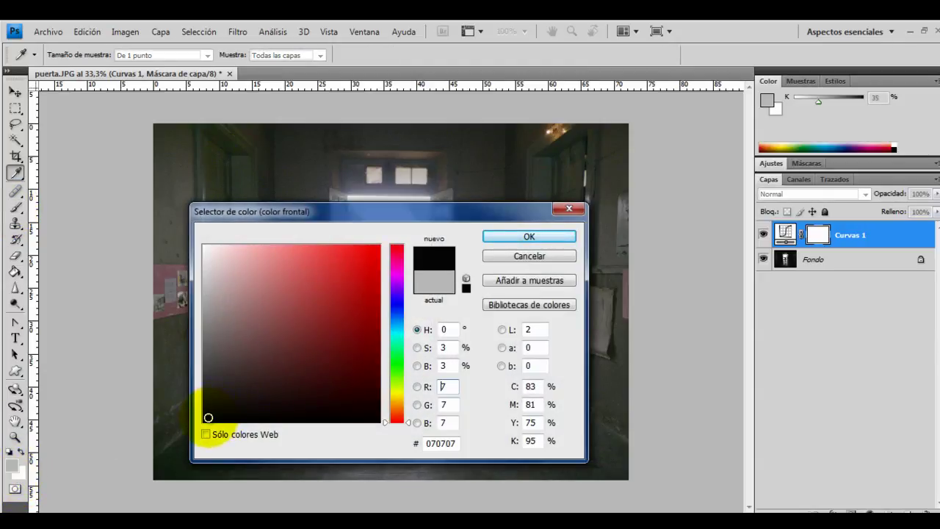
pyautogui.click(540, 235)
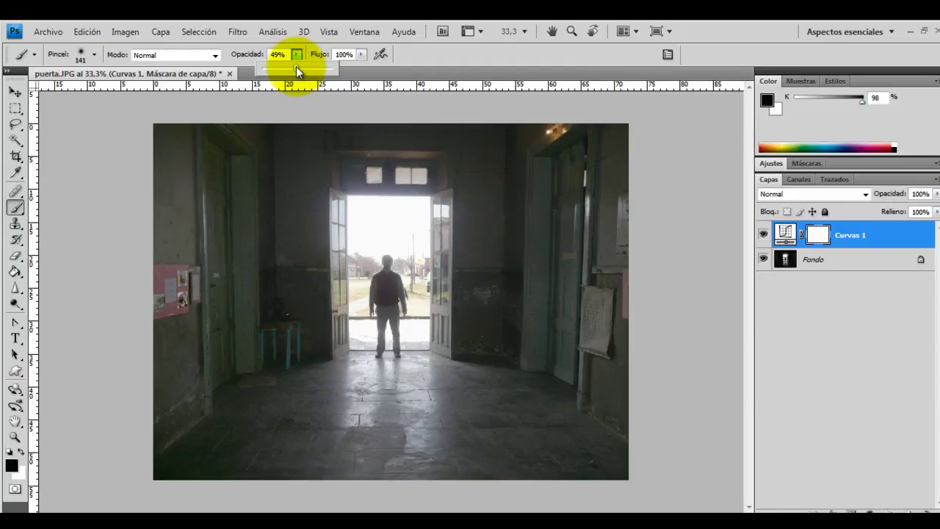
pyautogui.click(415, 342)
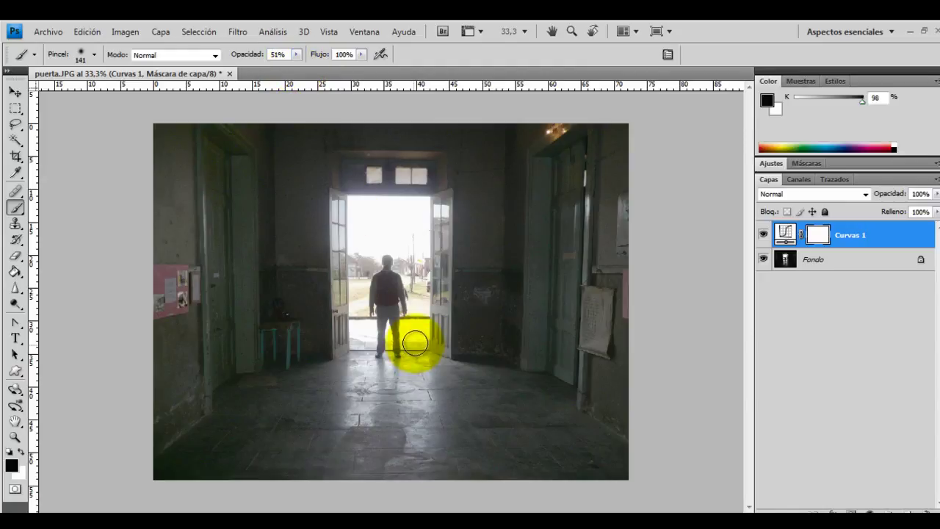
# Paint black mask strokes over the doorway, the man and the floor.
pyautogui.moveTo(424, 292)
pyautogui.mouseDown()
pyautogui.moveTo(419, 235)
pyautogui.moveTo(418, 262)
pyautogui.moveTo(354, 221)
pyautogui.moveTo(357, 342)
pyautogui.moveTo(363, 262)
pyautogui.moveTo(383, 205)
pyautogui.moveTo(419, 287)
pyautogui.moveTo(409, 350)
pyautogui.moveTo(432, 229)
pyautogui.moveTo(365, 214)
pyautogui.moveTo(365, 335)
pyautogui.mouseUp()
pyautogui.moveTo(360, 377)
pyautogui.mouseDown()
pyautogui.moveTo(371, 433)
pyautogui.moveTo(411, 407)
pyautogui.moveTo(358, 317)
pyautogui.moveTo(411, 255)
pyautogui.moveTo(415, 342)
pyautogui.moveTo(405, 227)
pyautogui.moveTo(356, 293)
pyautogui.moveTo(357, 342)
pyautogui.moveTo(392, 359)
pyautogui.mouseUp()
pyautogui.moveTo(423, 205)
pyautogui.mouseDown()
pyautogui.moveTo(390, 349)
pyautogui.moveTo(399, 331)
pyautogui.moveTo(413, 336)
pyautogui.moveTo(384, 280)
pyautogui.moveTo(395, 331)
pyautogui.moveTo(413, 330)
pyautogui.moveTo(414, 256)
pyautogui.moveTo(353, 252)
pyautogui.moveTo(346, 325)
pyautogui.moveTo(357, 315)
pyautogui.moveTo(348, 235)
pyautogui.moveTo(363, 204)
pyautogui.moveTo(424, 203)
pyautogui.moveTo(434, 243)
pyautogui.moveTo(432, 340)
pyautogui.moveTo(419, 319)
pyautogui.moveTo(436, 242)
pyautogui.mouseUp()
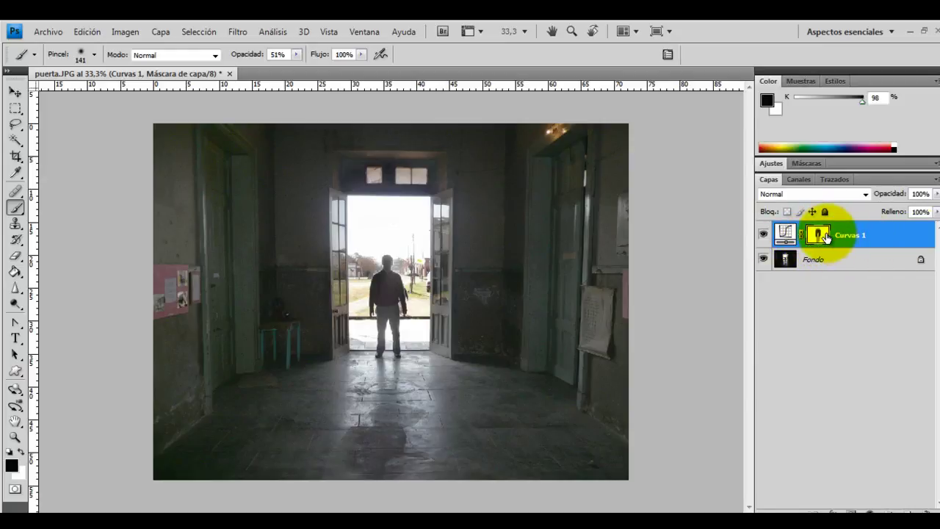
# Toggle Curvas 1 visibility to compare the photo with and without brightening.
pyautogui.click(763, 234)
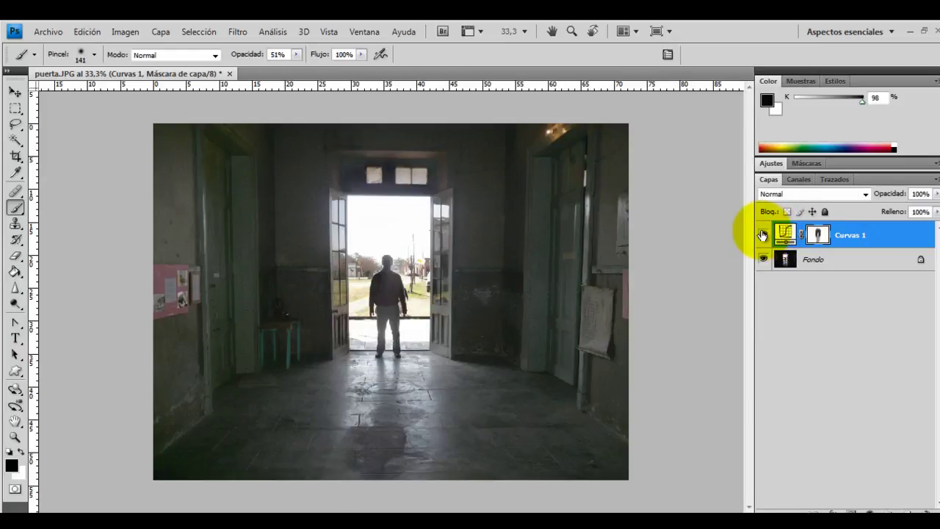
pyautogui.click(763, 234)
pyautogui.click(763, 234)
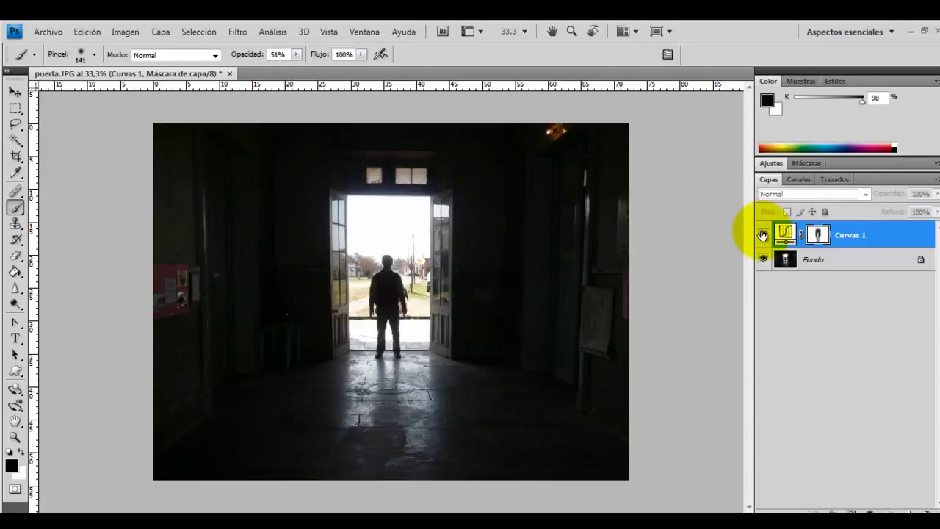
pyautogui.click(763, 234)
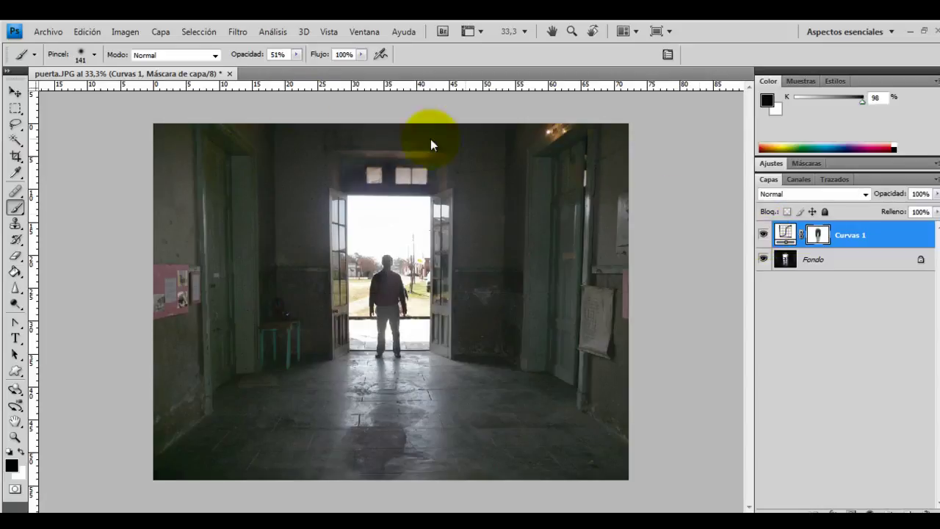
# Close puerta.JPG without saving, then open P29.JPG from the recent files.
pyautogui.click(229, 74)
pyautogui.click(497, 211)
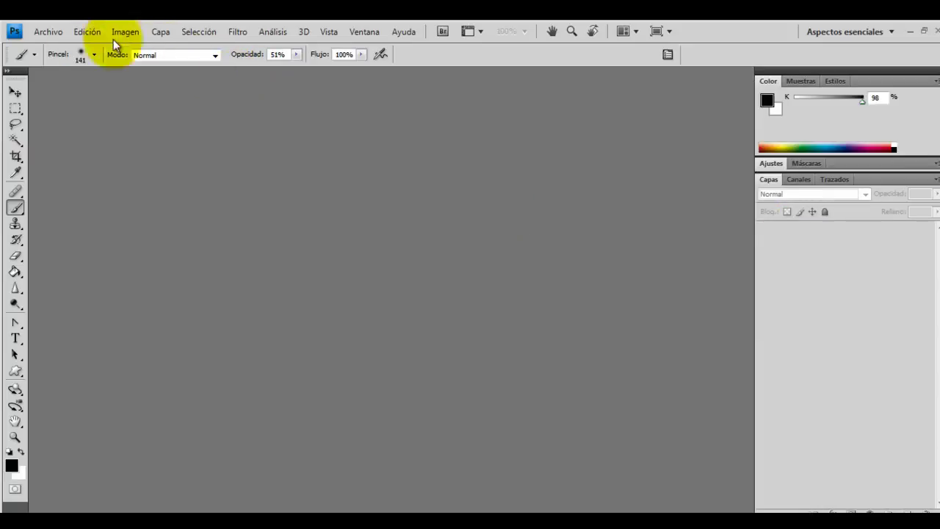
pyautogui.click(56, 33)
pyautogui.moveTo(70, 115)
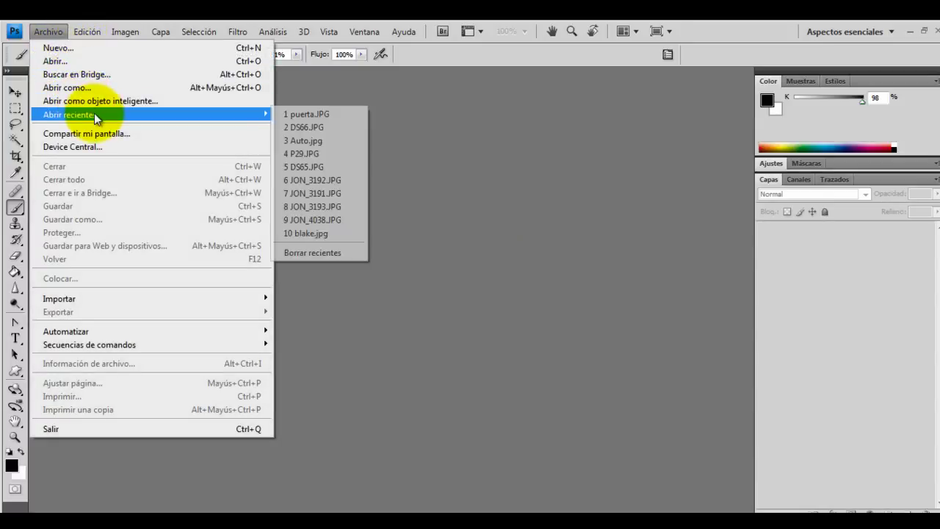
pyautogui.click(323, 156)
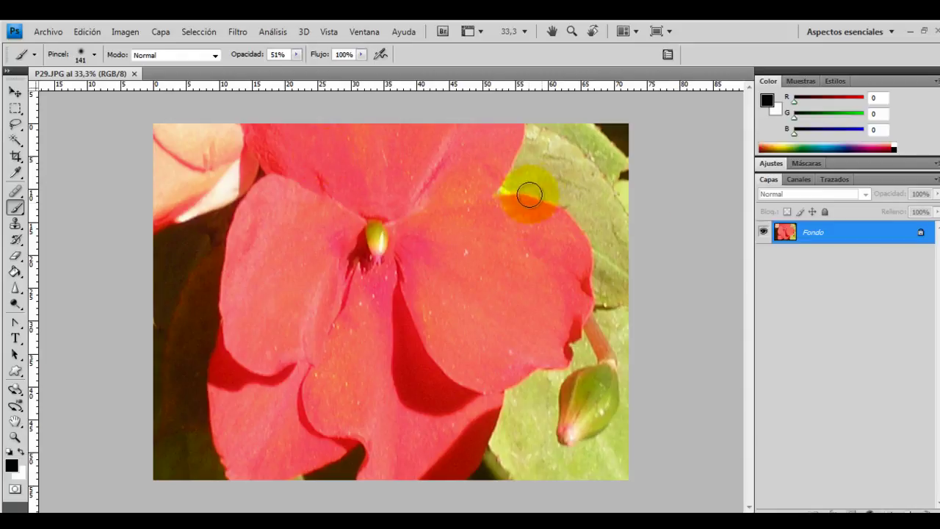
# Add a Hue/Saturation layer with Tono +82 and Saturación -5.
pyautogui.click(777, 162)
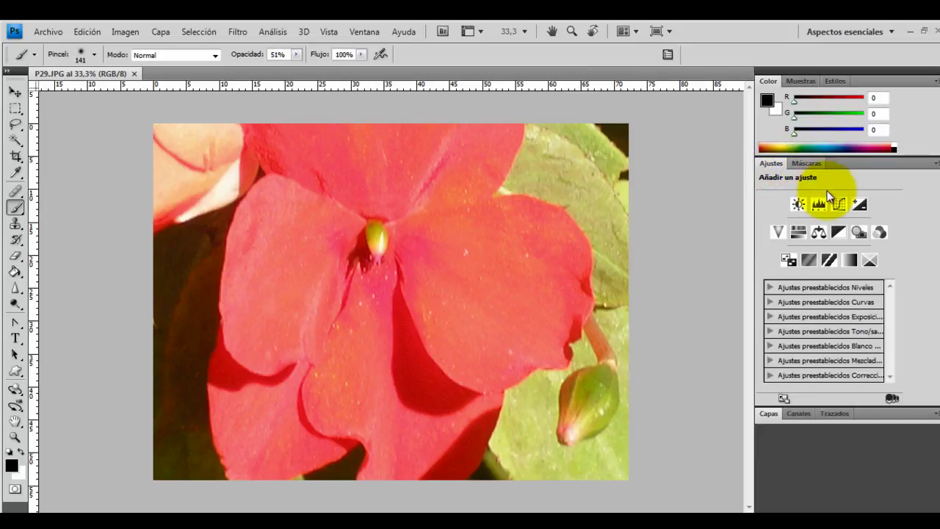
pyautogui.click(799, 234)
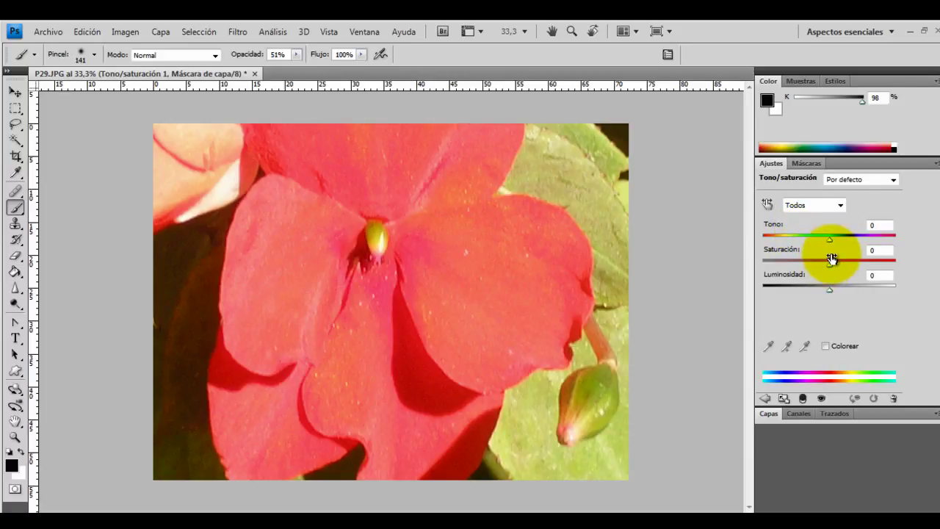
pyautogui.moveTo(829, 239); pyautogui.dragTo(769, 232)
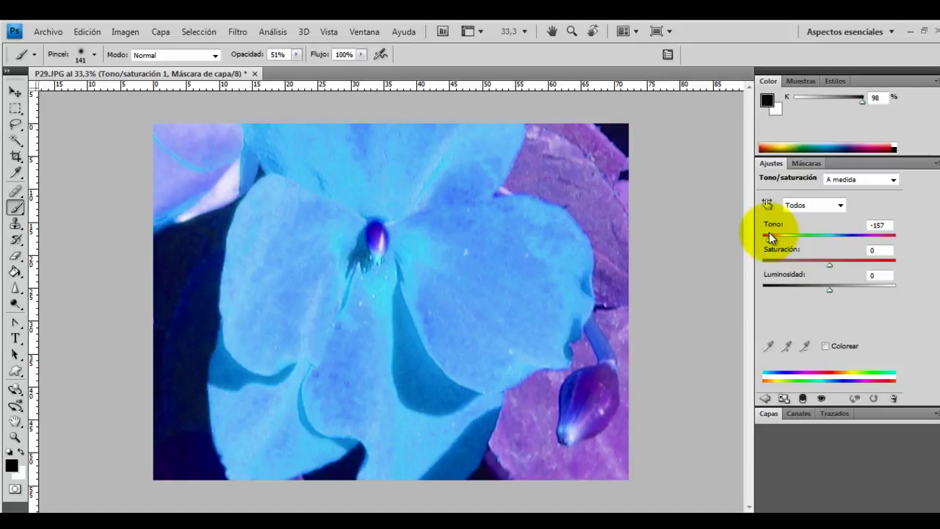
pyautogui.moveTo(769, 232)
pyautogui.mouseDown()
pyautogui.moveTo(908, 249)
pyautogui.moveTo(799, 243)
pyautogui.mouseUp()
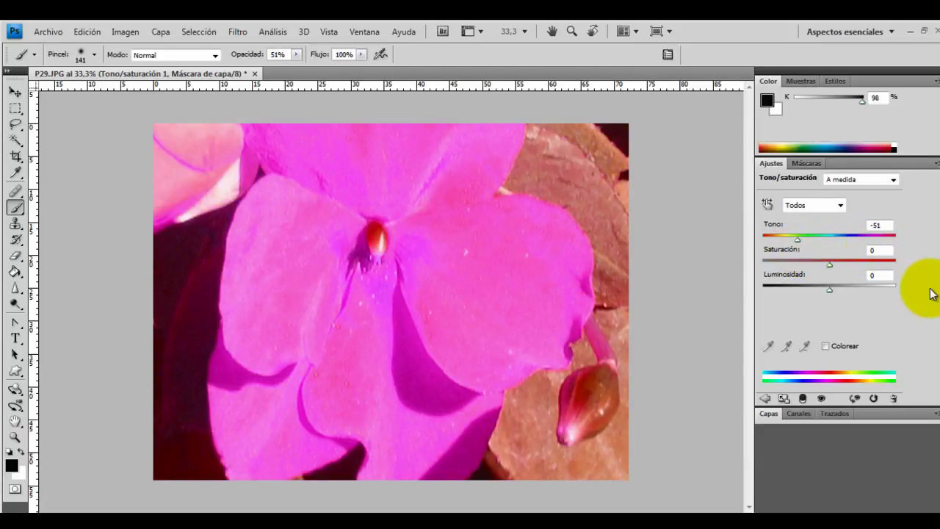
pyautogui.moveTo(829, 265)
pyautogui.mouseDown()
pyautogui.moveTo(893, 273)
pyautogui.moveTo(740, 254)
pyautogui.moveTo(827, 263)
pyautogui.mouseUp()
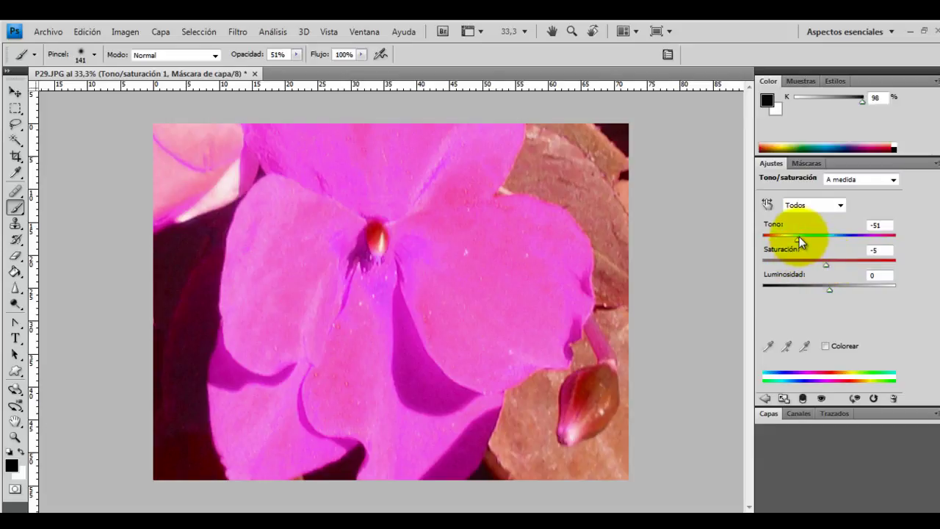
pyautogui.moveTo(799, 238)
pyautogui.mouseDown()
pyautogui.moveTo(881, 259)
pyautogui.moveTo(872, 260)
pyautogui.mouseUp()
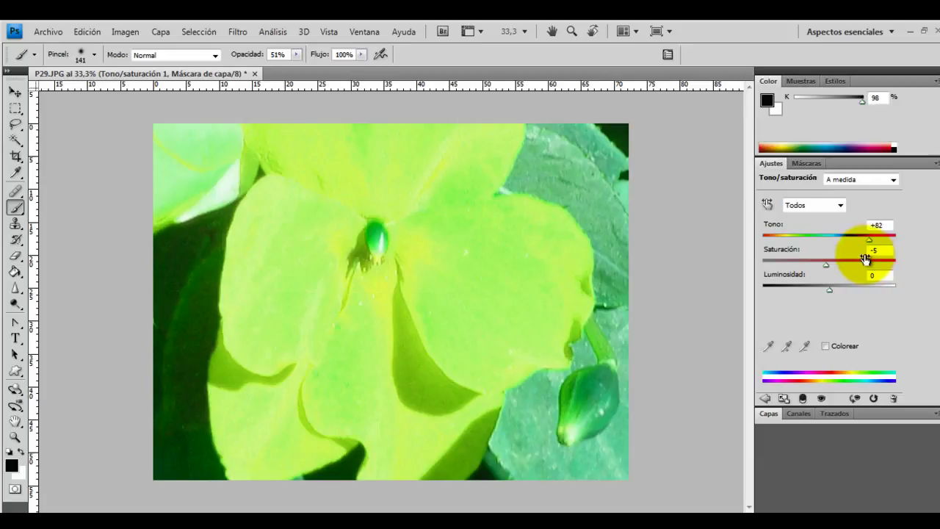
pyautogui.click(768, 413)
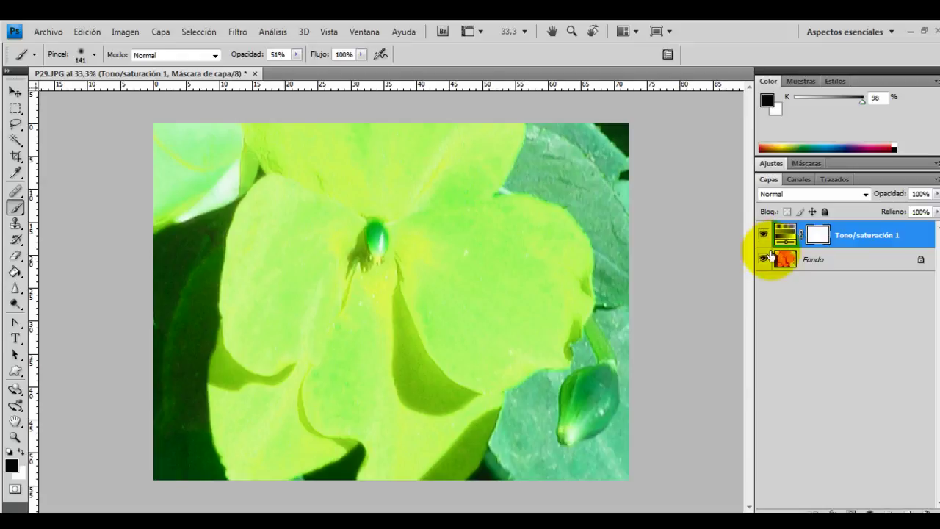
# Build Tono/saturación 1's mask from petal colours via Gama de colores, tolerance 186, Invertir off.
pyautogui.click(804, 165)
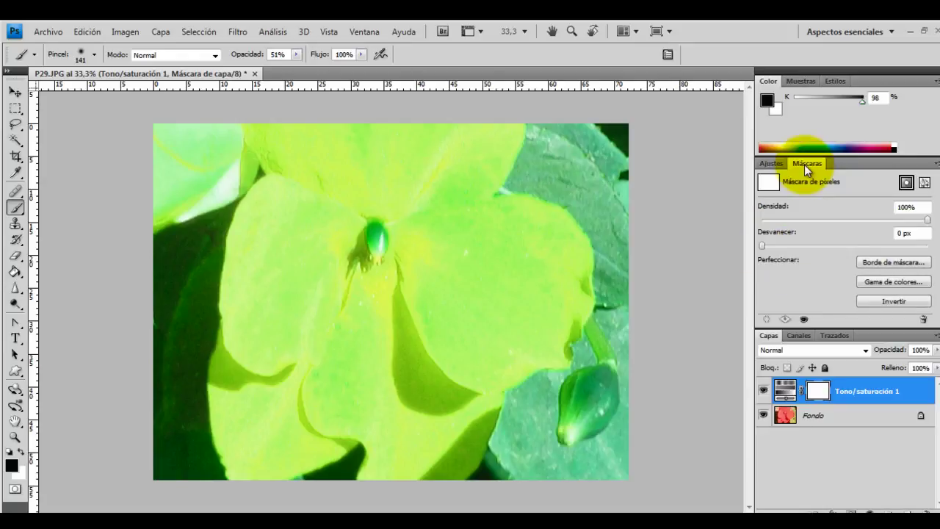
pyautogui.click(882, 281)
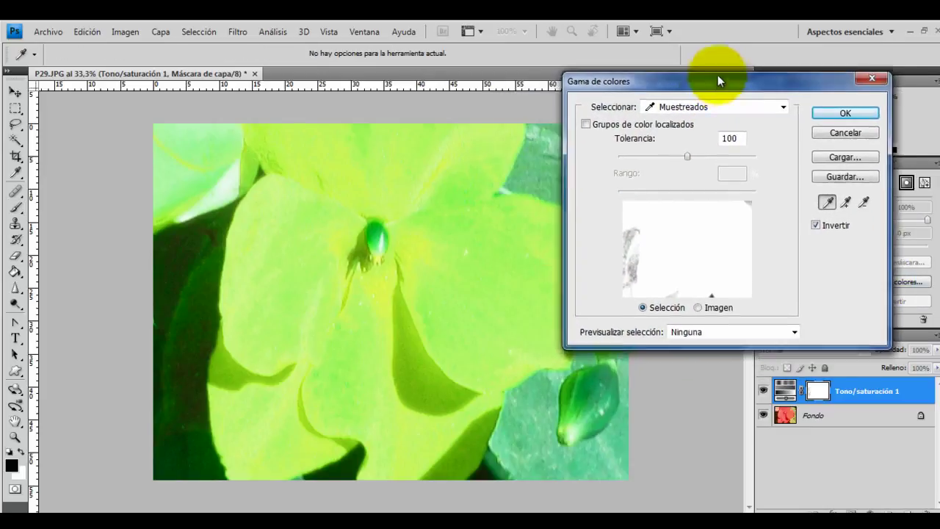
pyautogui.moveTo(655, 102); pyautogui.dragTo(736, 47)
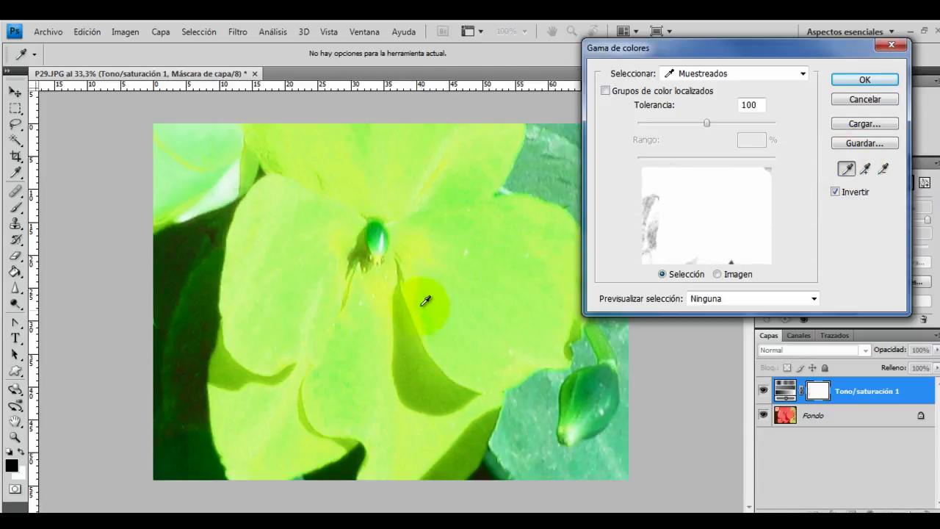
pyautogui.click(414, 281)
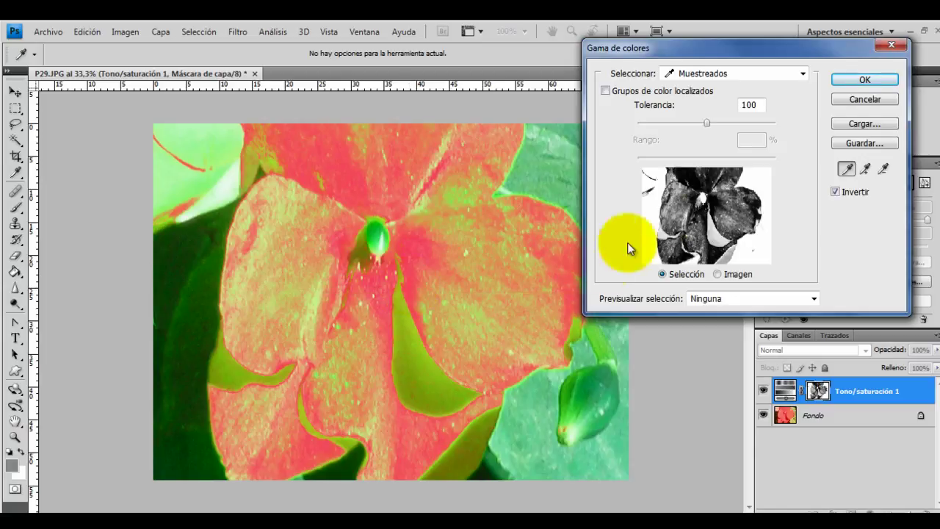
pyautogui.moveTo(732, 189); pyautogui.dragTo(711, 229)
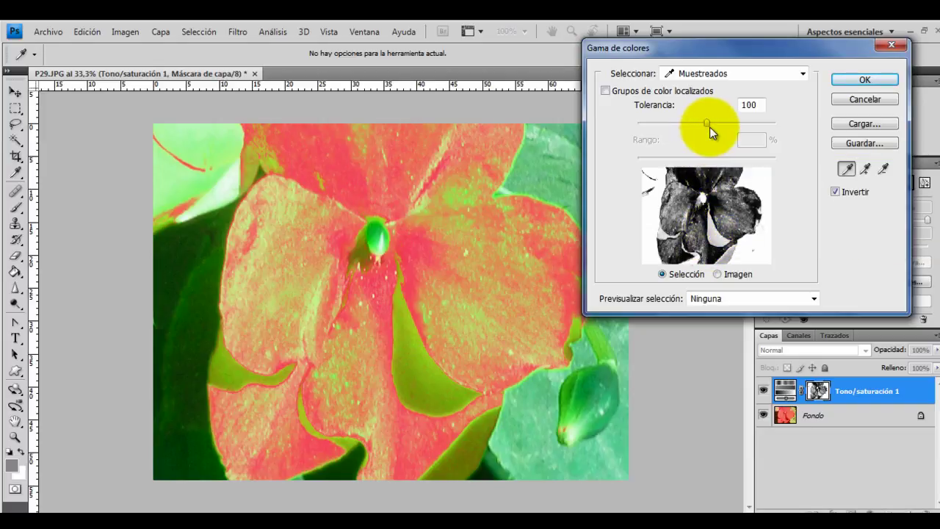
pyautogui.moveTo(705, 124)
pyautogui.mouseDown()
pyautogui.moveTo(776, 131)
pyautogui.moveTo(668, 139)
pyautogui.moveTo(630, 127)
pyautogui.moveTo(766, 137)
pyautogui.mouseUp()
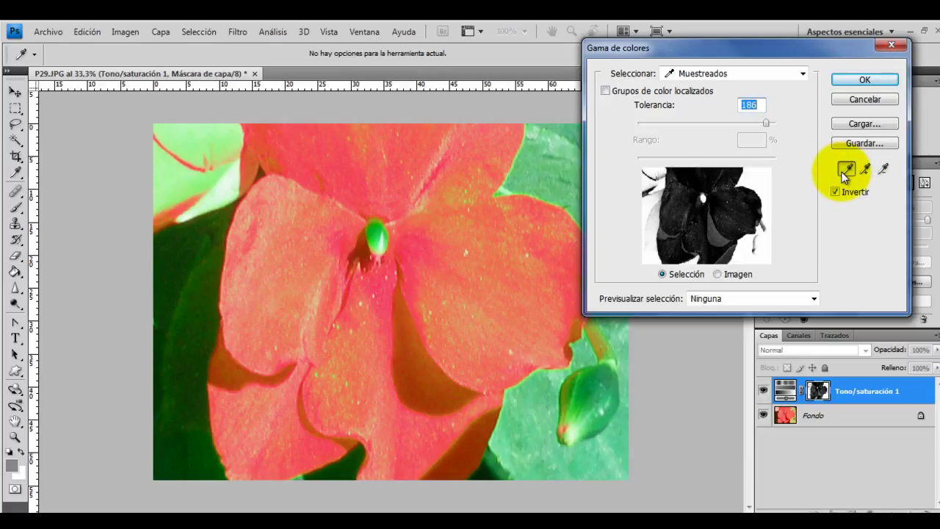
pyautogui.click(571, 276)
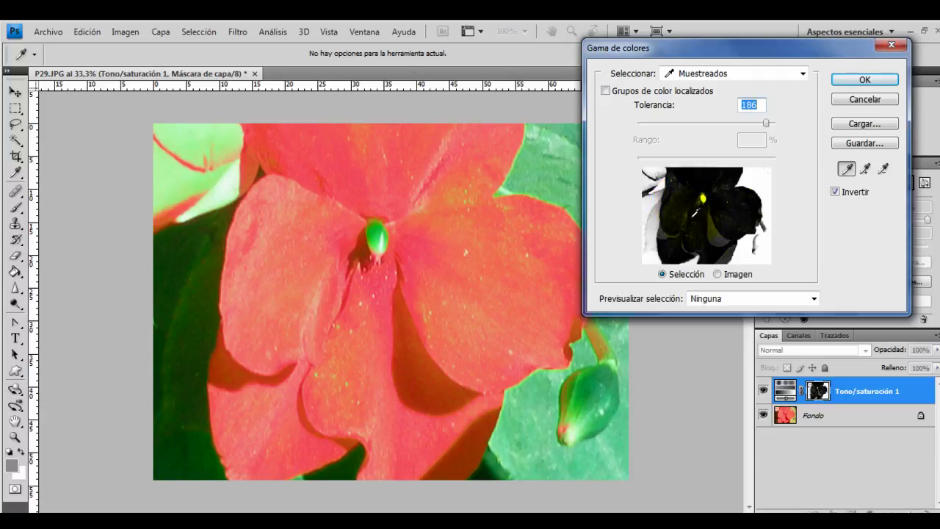
pyautogui.click(839, 192)
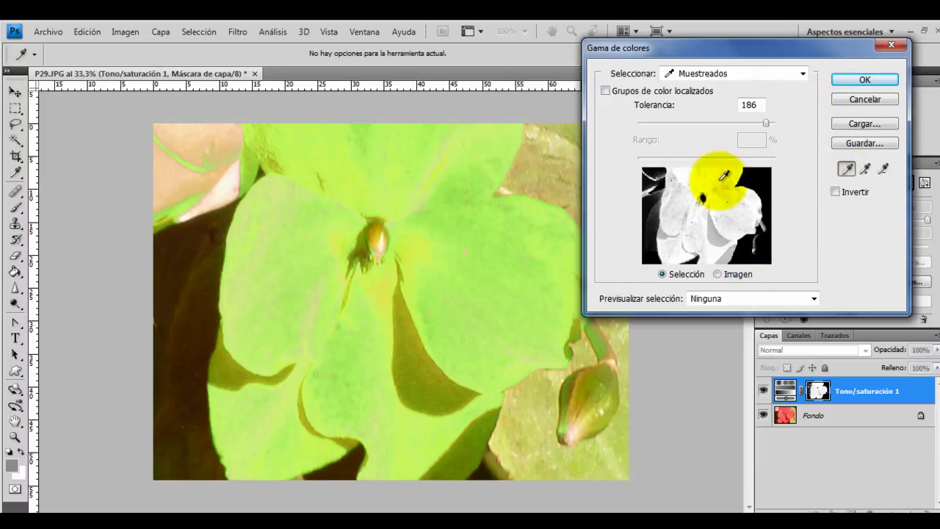
pyautogui.click(850, 79)
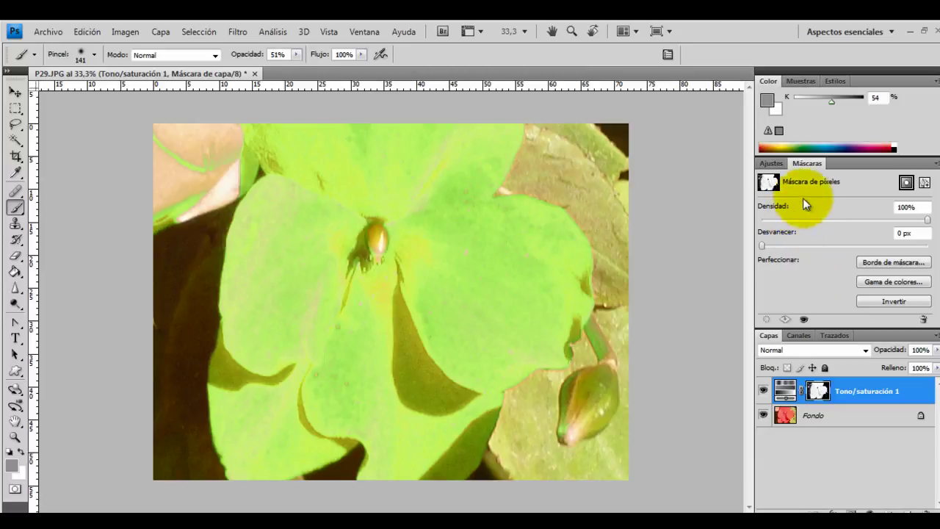
# Set Tono/saturación 1's hue to -139 so only the masked flower turns blue.
pyautogui.click(773, 163)
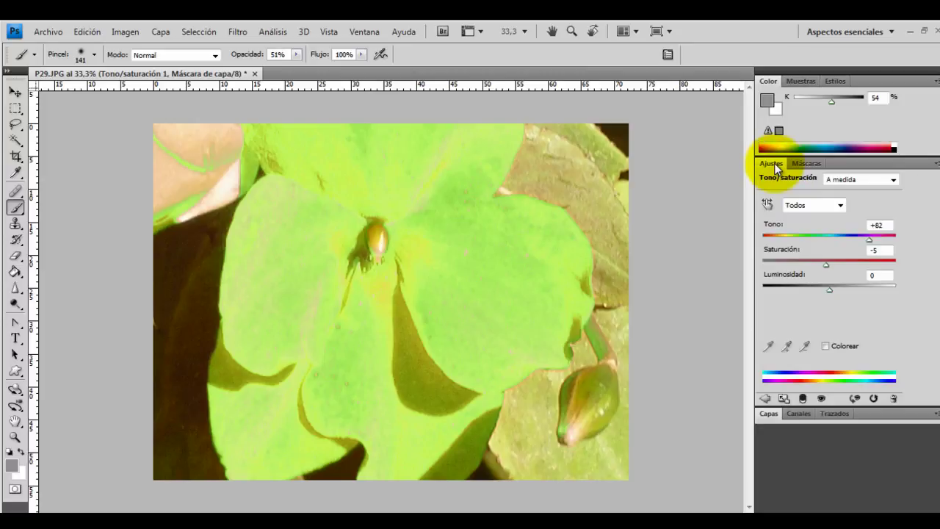
pyautogui.moveTo(870, 245); pyautogui.dragTo(774, 236)
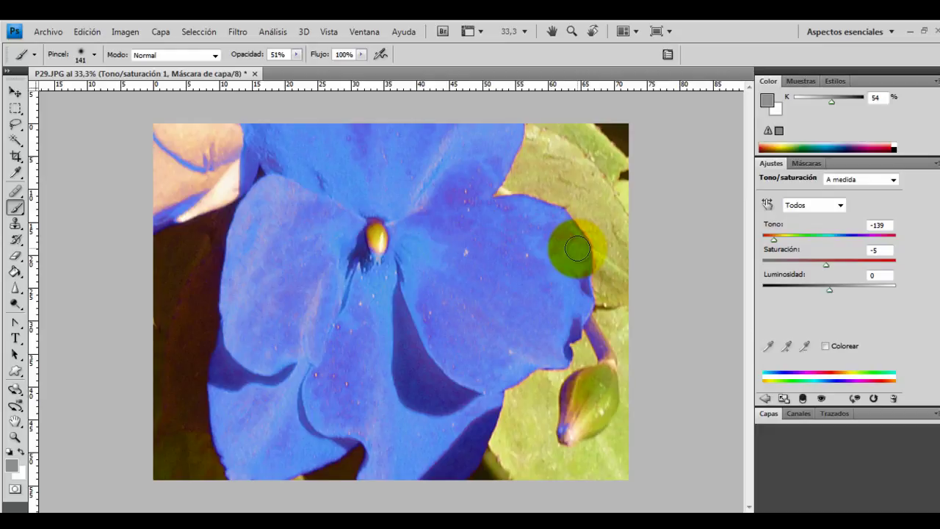
pyautogui.click(772, 414)
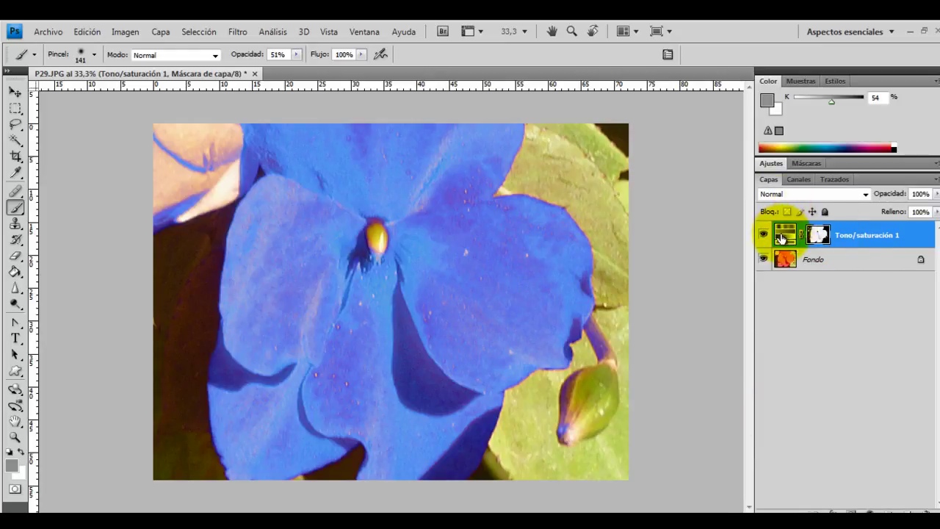
pyautogui.click(803, 163)
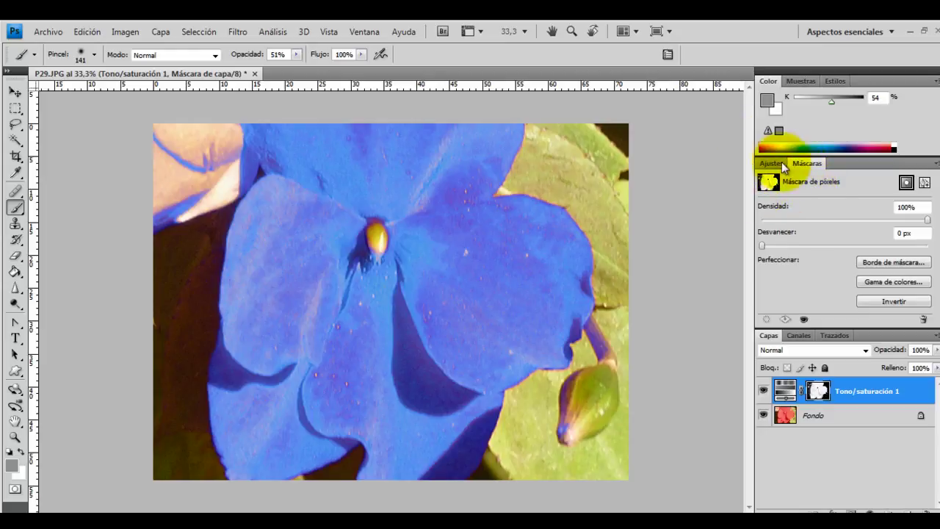
pyautogui.click(772, 163)
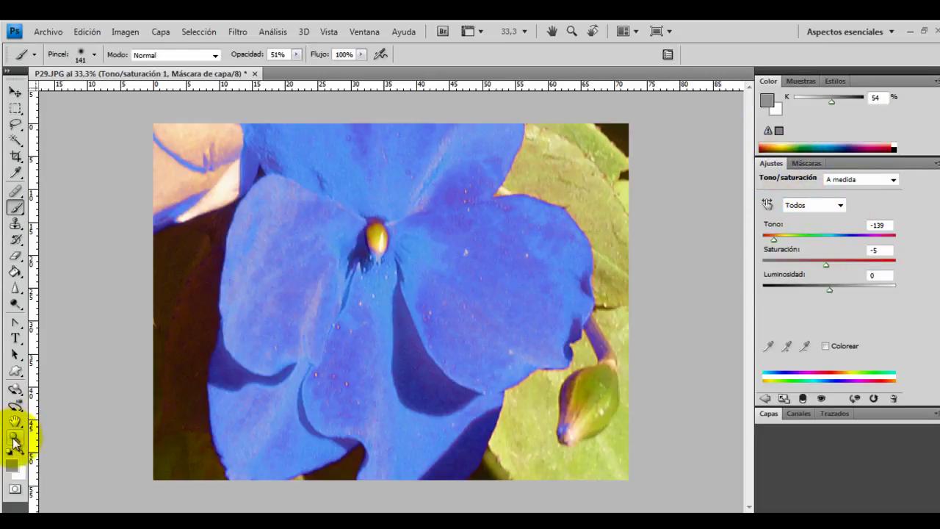
# Cancel the Gama de colores dialog and select the Fondo layer.
pyautogui.click(806, 167)
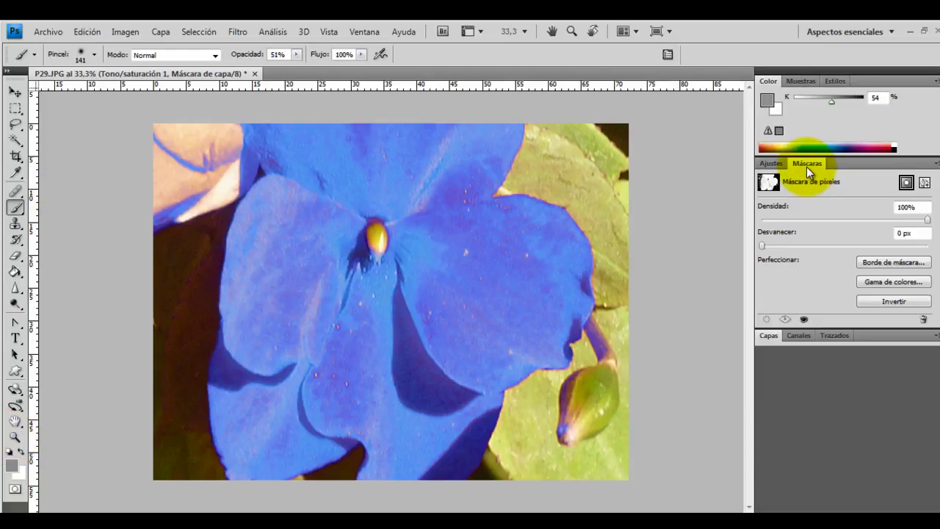
pyautogui.click(879, 282)
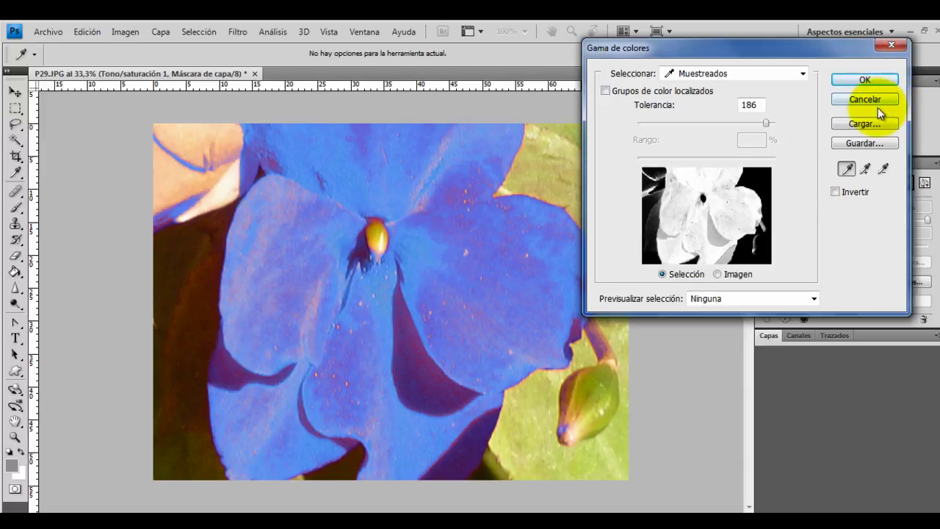
pyautogui.click(874, 79)
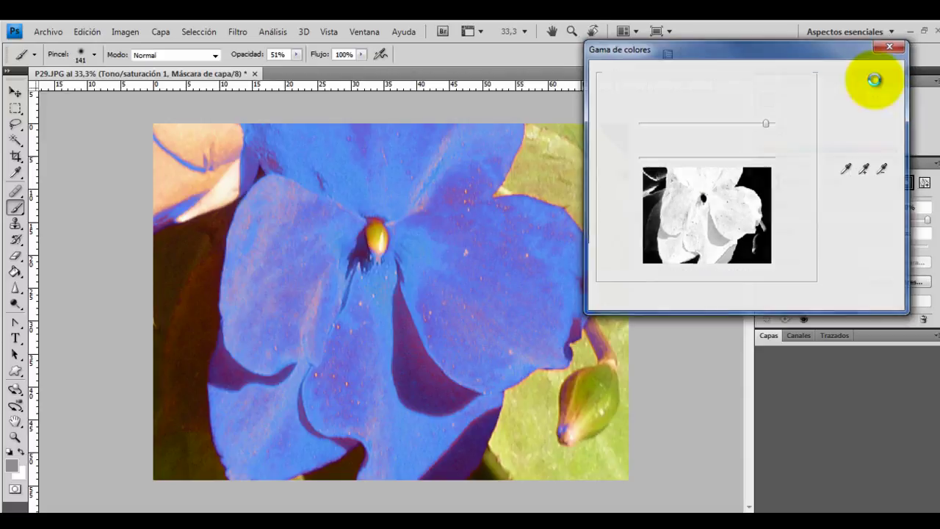
pyautogui.click(767, 336)
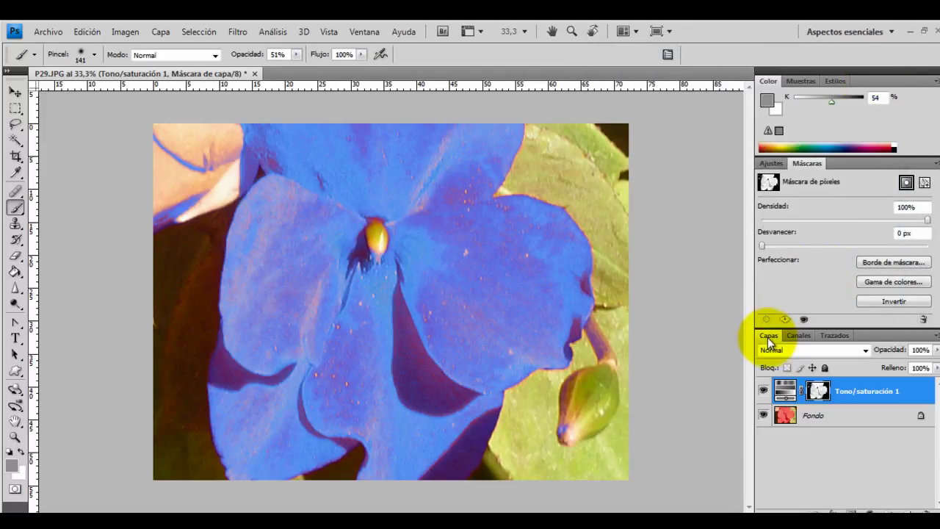
pyautogui.click(804, 423)
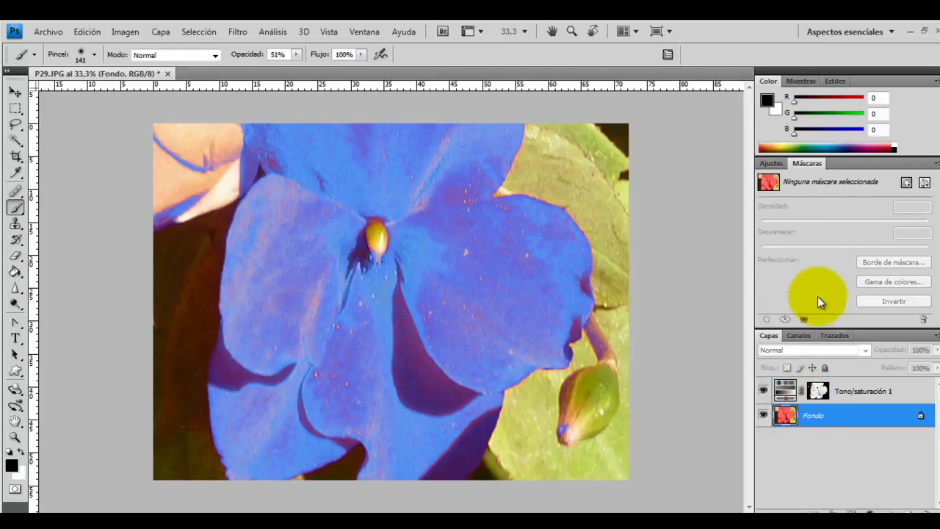
pyautogui.click(772, 163)
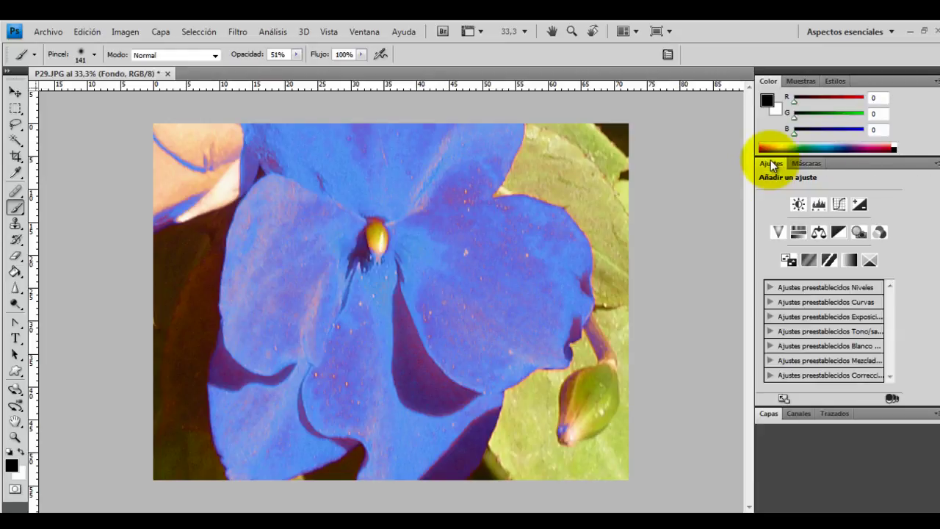
# Add Tono/saturación 2 above Fondo with its hue set to +162.
pyautogui.click(802, 235)
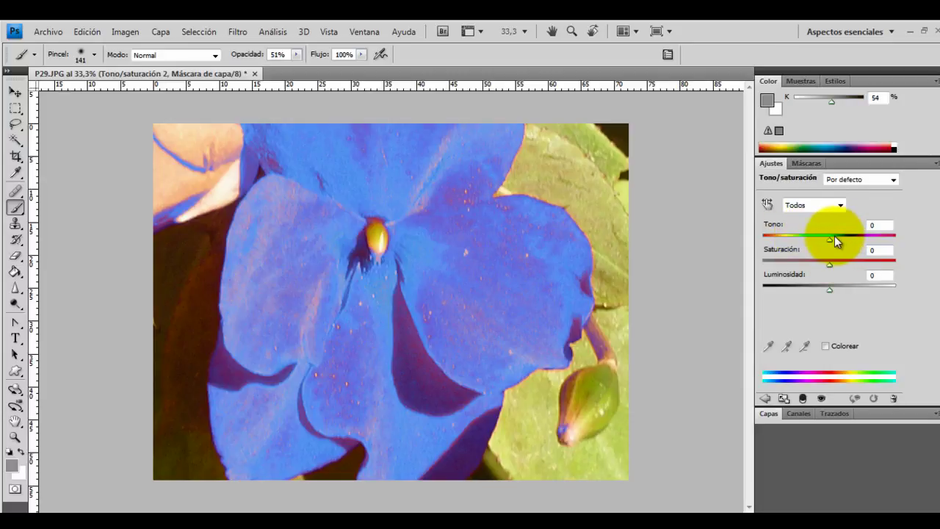
pyautogui.moveTo(830, 238)
pyautogui.mouseDown()
pyautogui.moveTo(750, 241)
pyautogui.moveTo(798, 264)
pyautogui.moveTo(763, 263)
pyautogui.moveTo(806, 262)
pyautogui.moveTo(768, 262)
pyautogui.moveTo(798, 248)
pyautogui.moveTo(891, 252)
pyautogui.mouseUp()
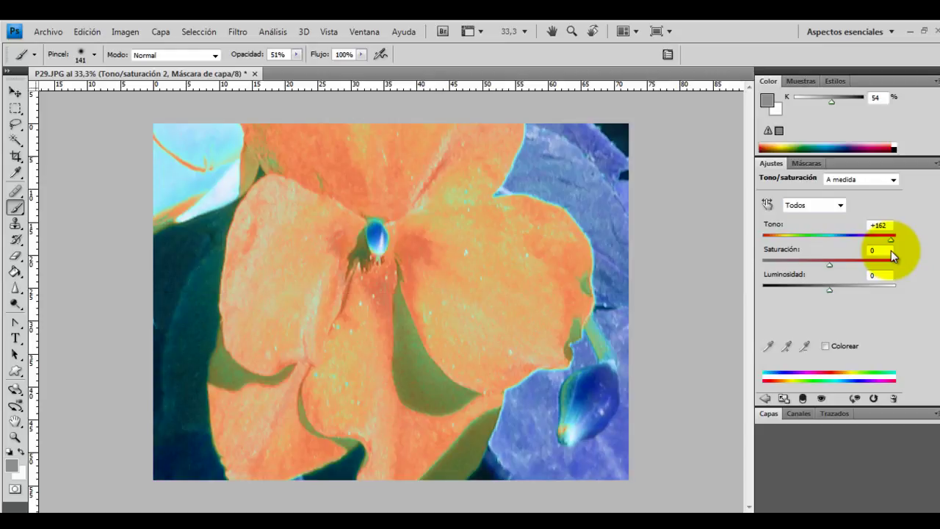
pyautogui.click(769, 414)
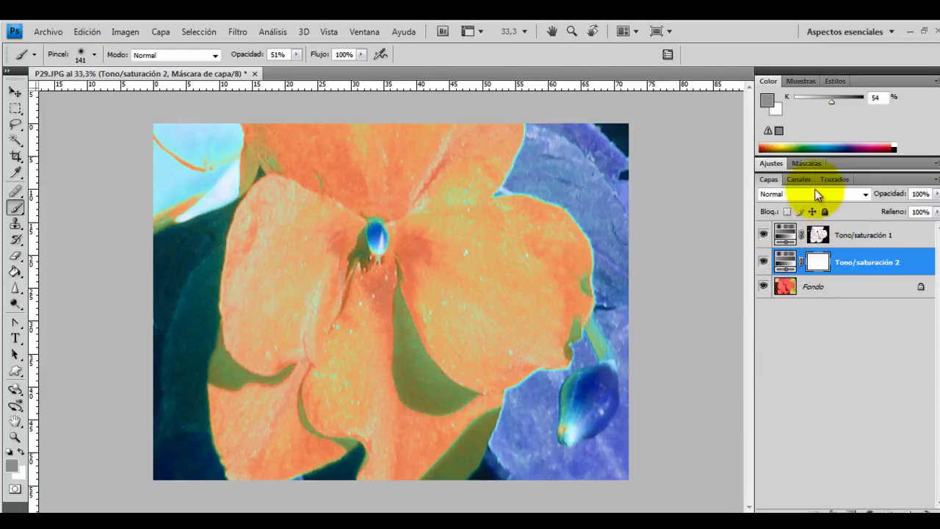
# Mask Tono/saturación 2 with an inverted Gama de colores sampled from a petal.
pyautogui.click(810, 162)
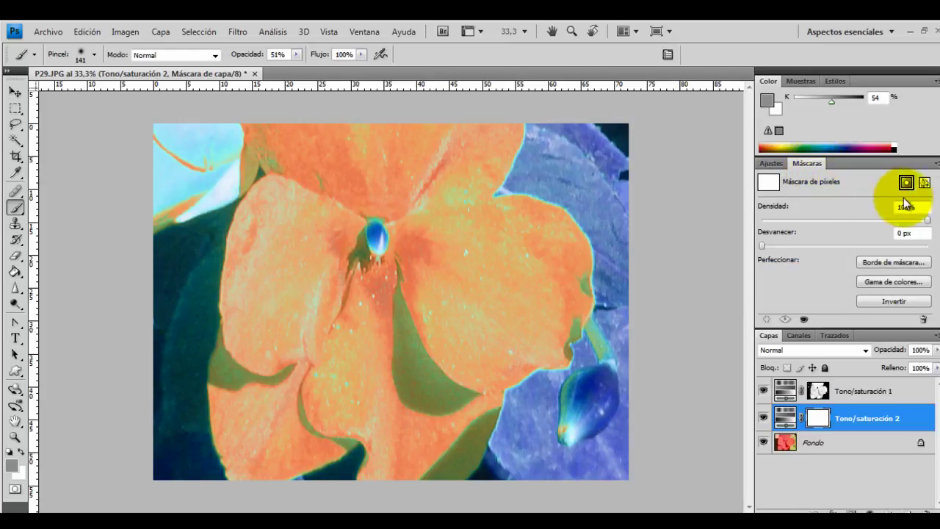
pyautogui.click(903, 285)
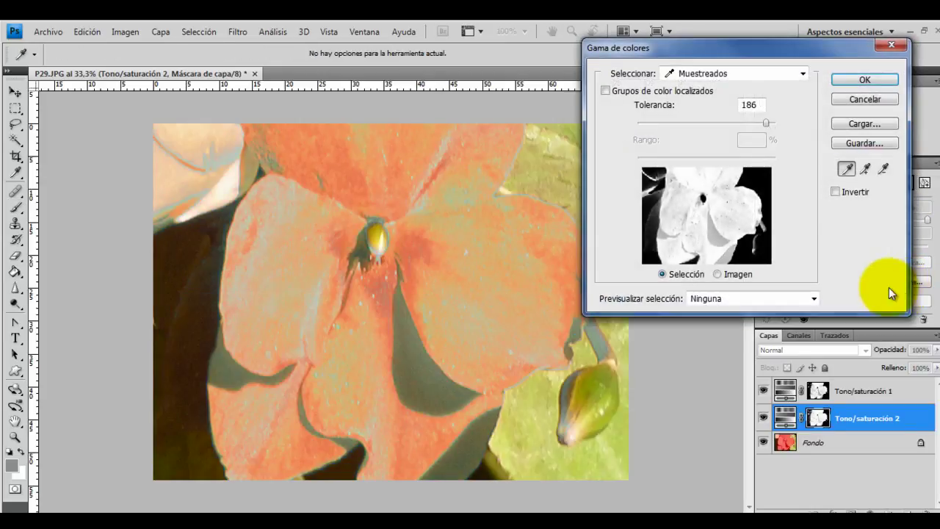
pyautogui.click(741, 203)
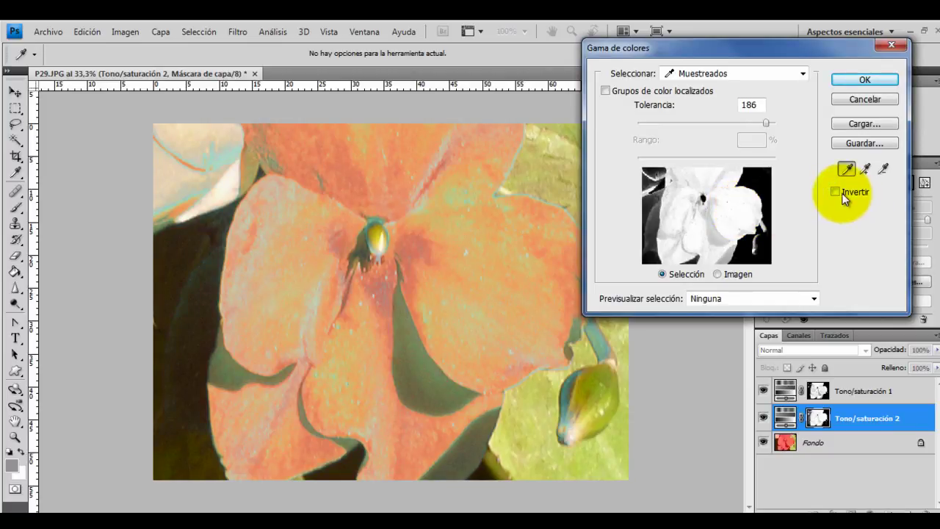
pyautogui.click(835, 191)
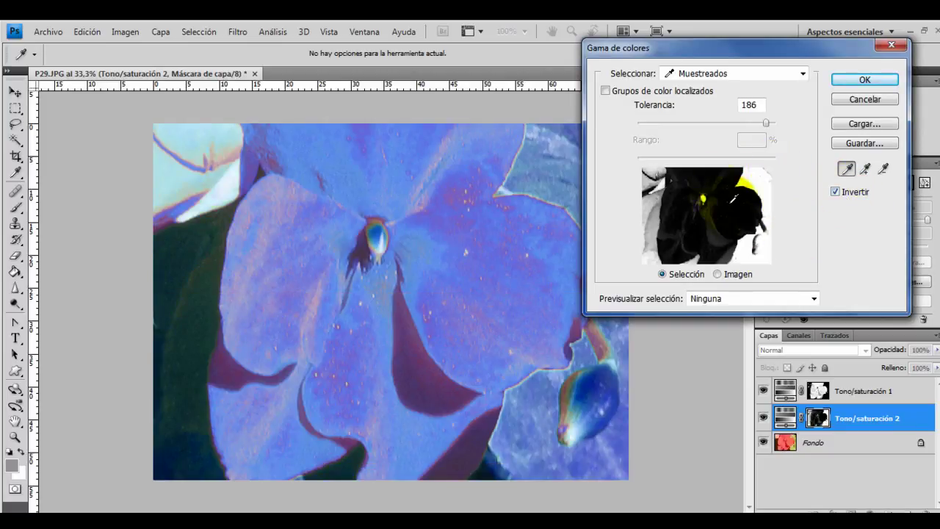
pyautogui.click(865, 79)
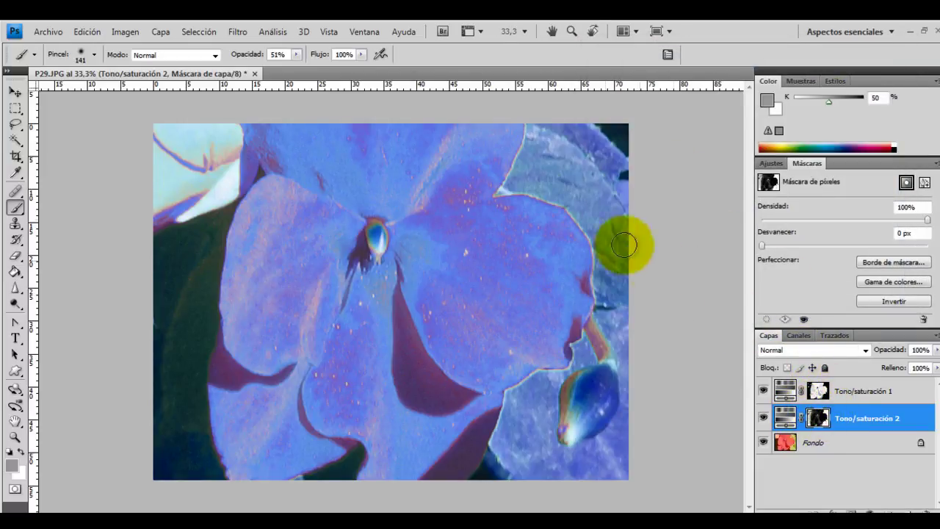
# Set Tono/saturación 2's hue to -126 and Tono/saturación 1's hue to +34.
pyautogui.click(786, 419)
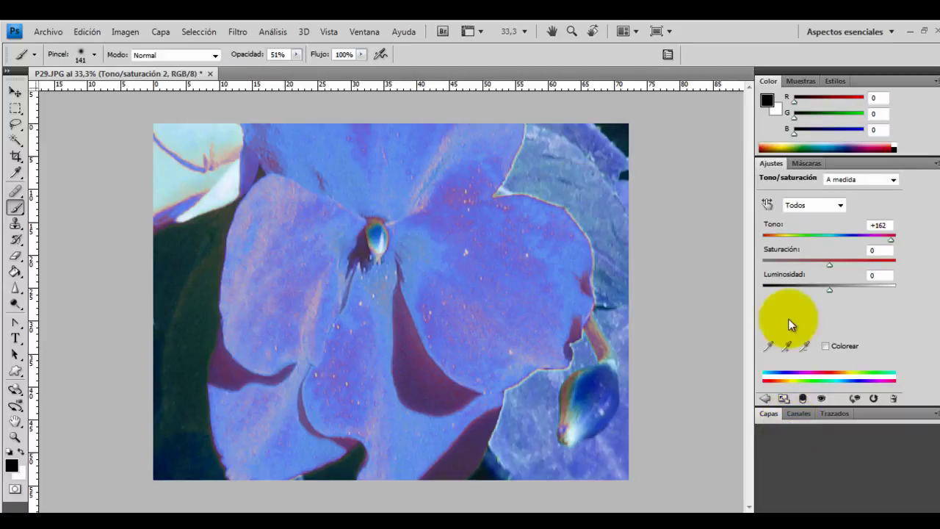
pyautogui.moveTo(890, 240)
pyautogui.mouseDown()
pyautogui.moveTo(766, 239)
pyautogui.moveTo(777, 244)
pyautogui.mouseUp()
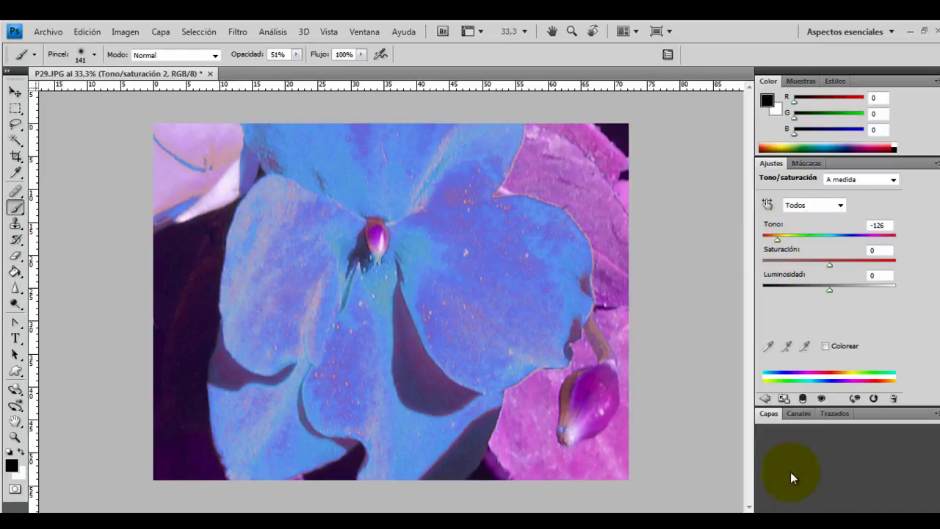
pyautogui.click(775, 413)
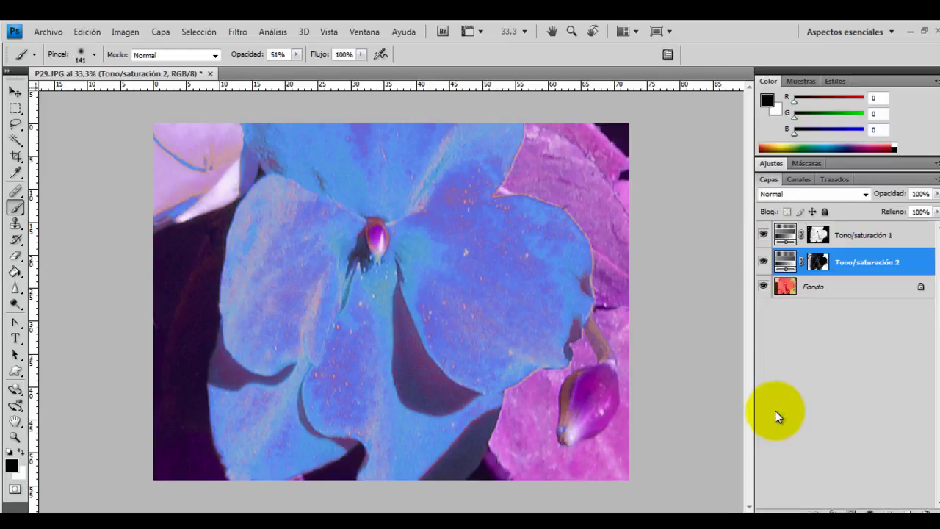
pyautogui.click(785, 238)
pyautogui.doubleClick(785, 237)
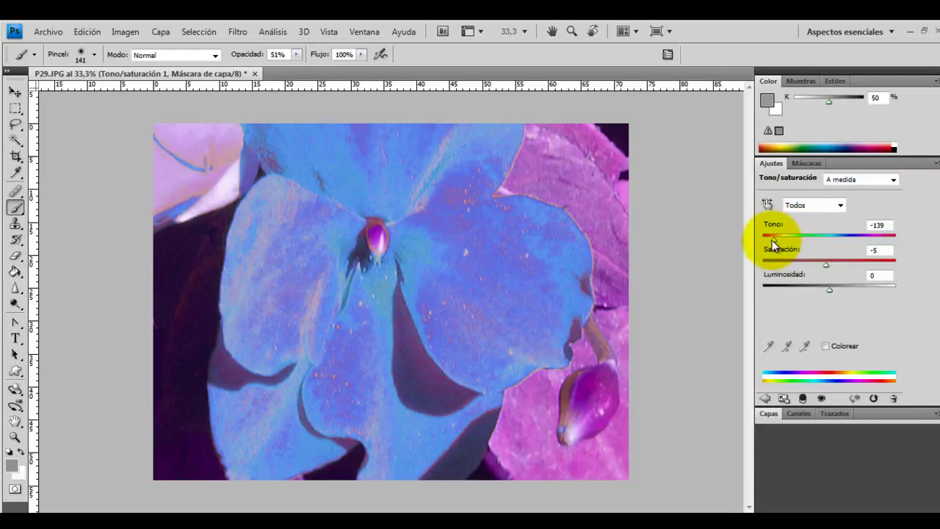
pyautogui.moveTo(771, 241); pyautogui.dragTo(851, 245)
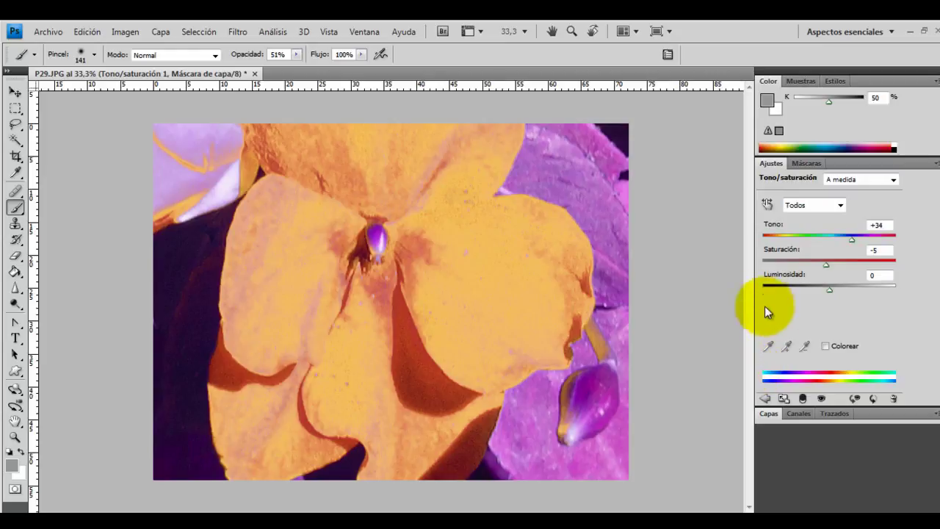
pyautogui.click(771, 414)
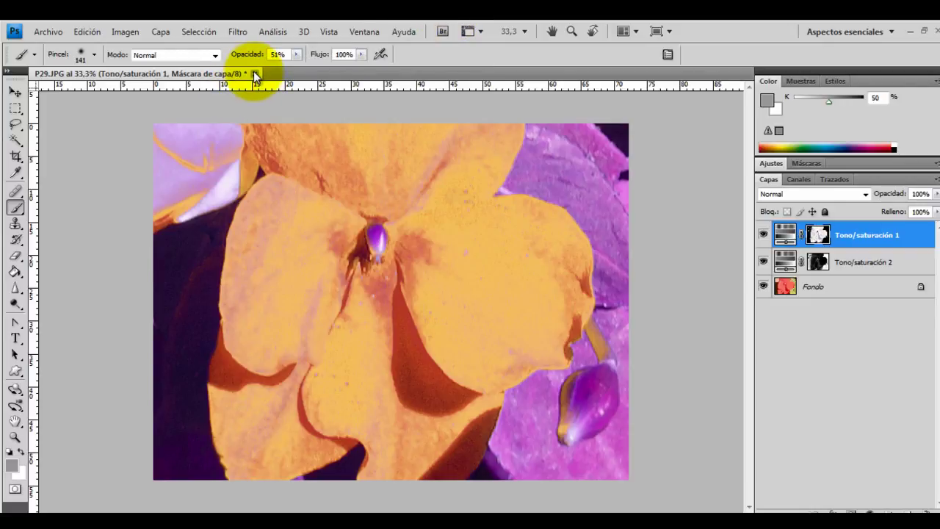
# Close P29.JPG without saving and open DS66.JPG from the recent files list.
pyautogui.click(254, 73)
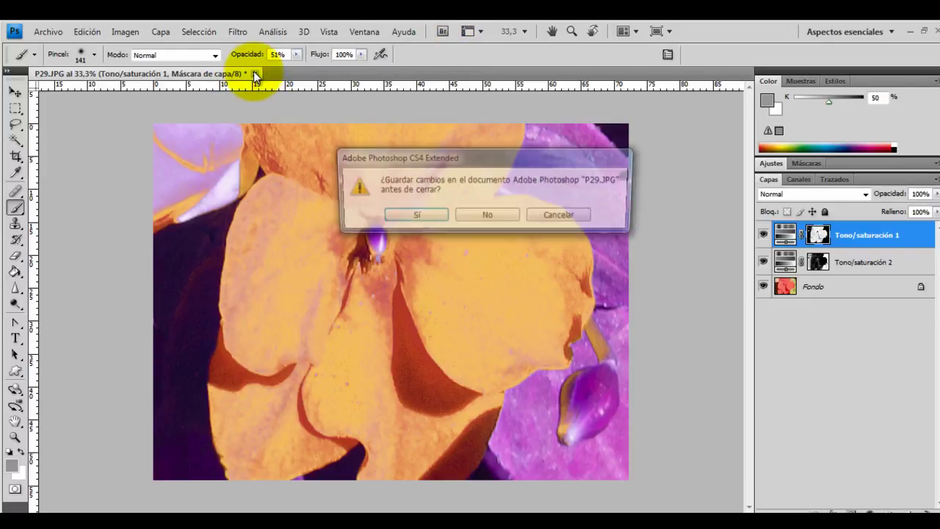
pyautogui.click(482, 218)
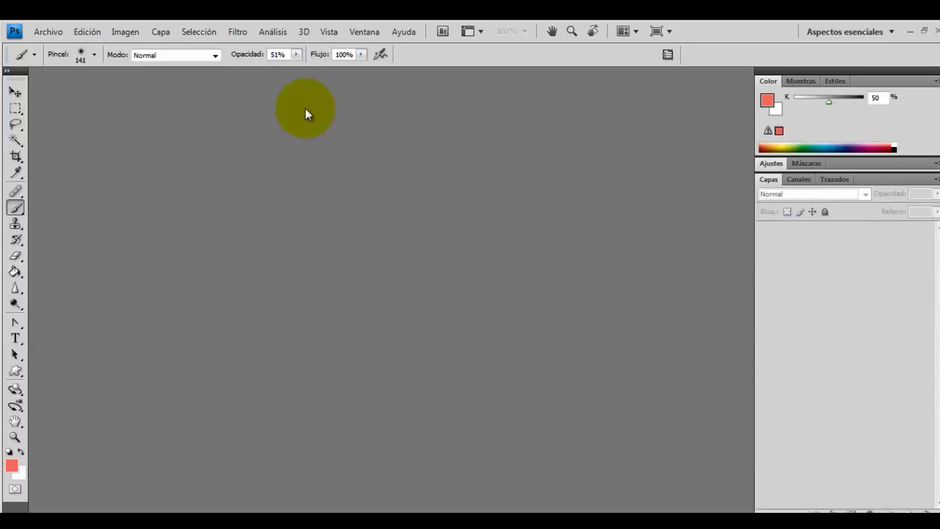
pyautogui.click(47, 31)
pyautogui.moveTo(147, 115)
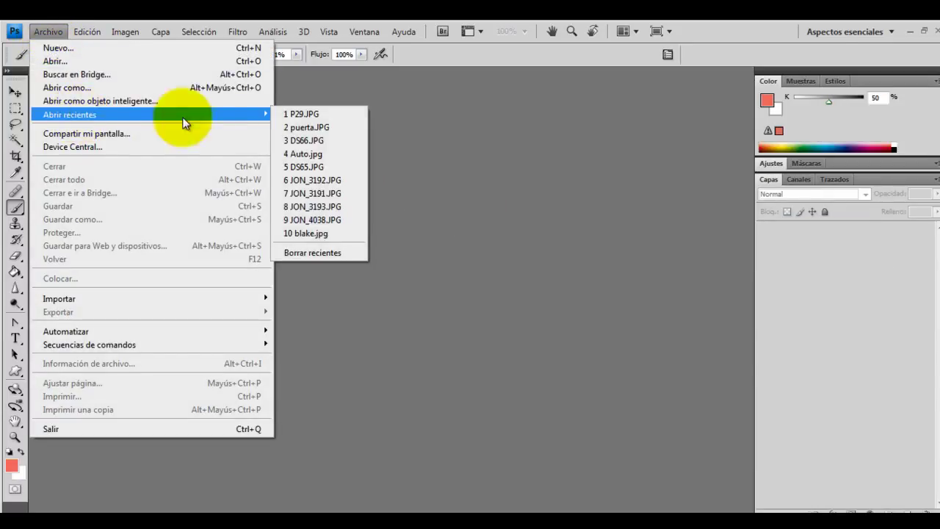
pyautogui.click(320, 141)
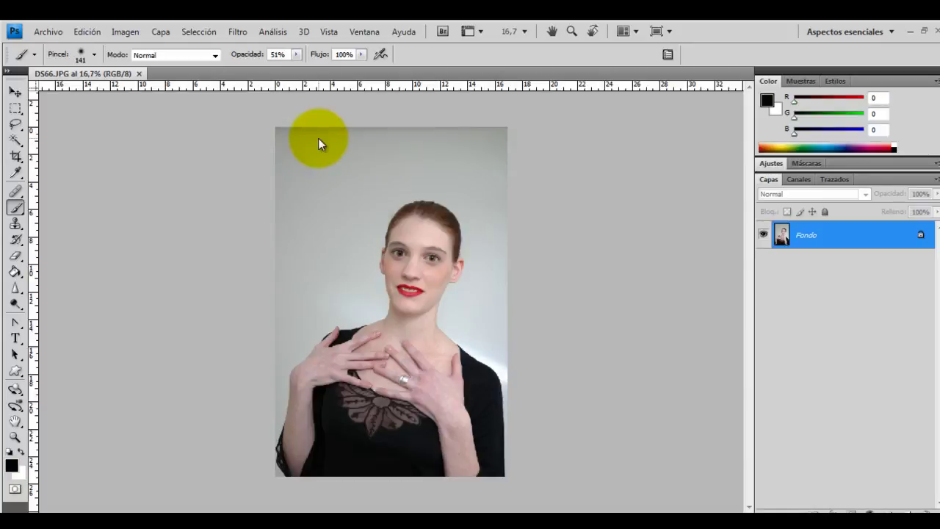
# Zoom in on the portrait's lips, zoom back out to 25%, and expand the Ajustes panel.
pyautogui.click(15, 437)
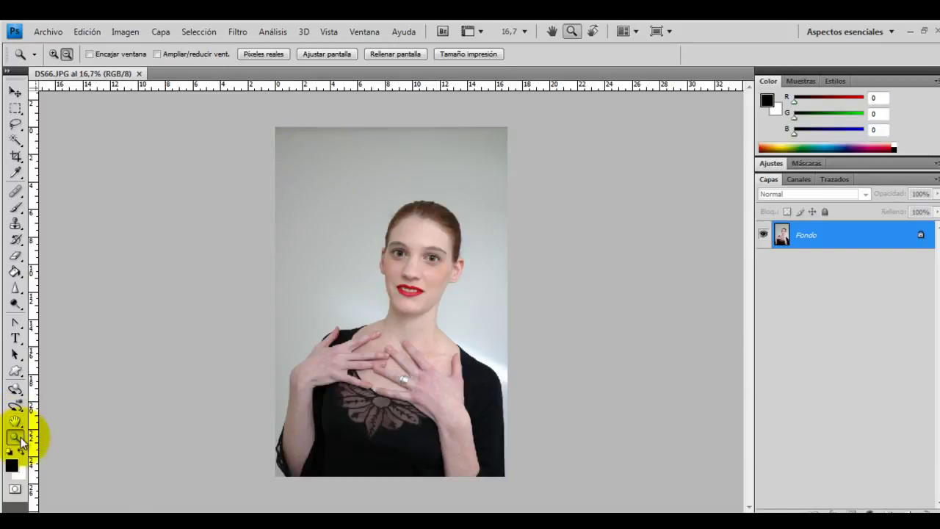
pyautogui.click(429, 285)
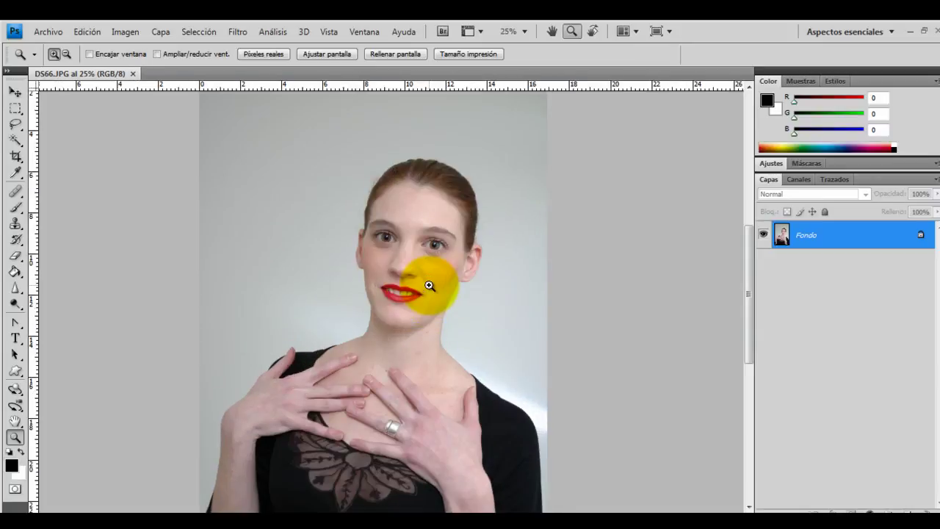
pyautogui.click(429, 285)
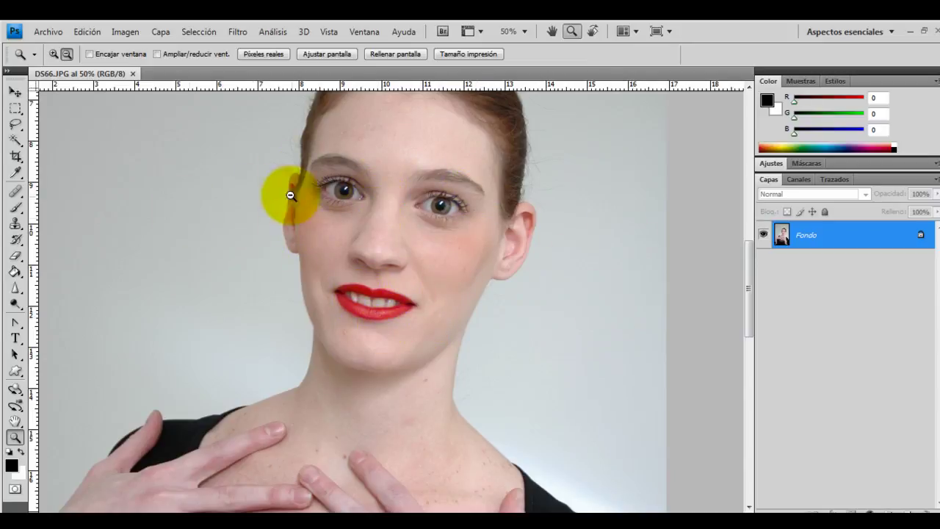
pyautogui.click(433, 299)
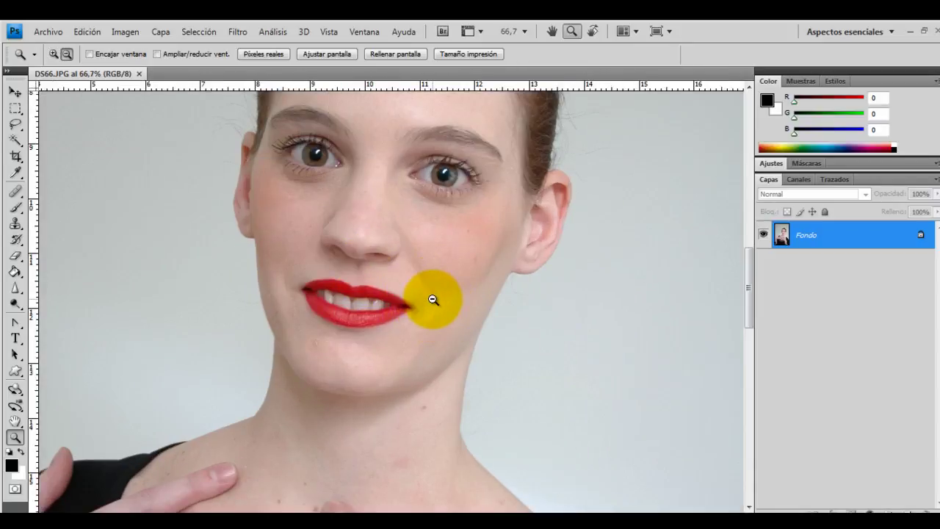
pyautogui.keyDown('alt'); pyautogui.click(432, 300); pyautogui.keyUp('alt')
pyautogui.keyDown('alt'); pyautogui.click(433, 300); pyautogui.keyUp('alt')
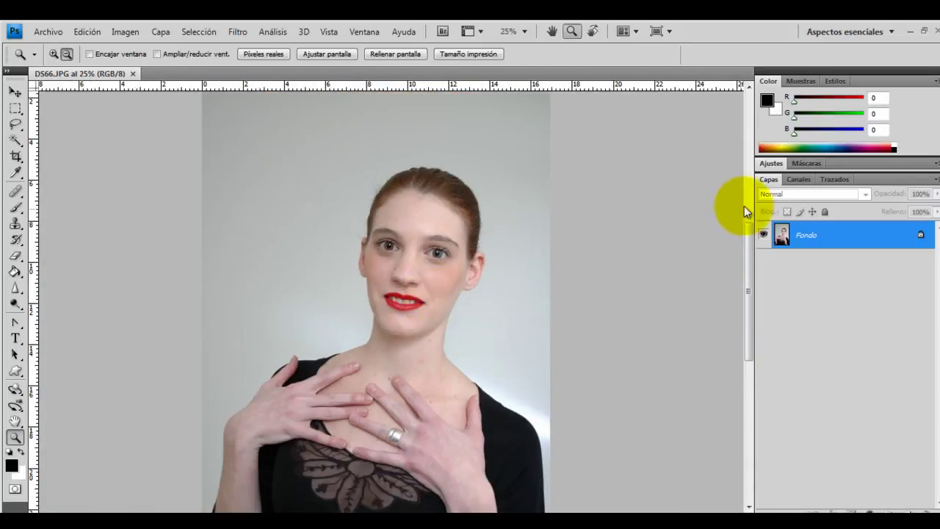
pyautogui.click(770, 165)
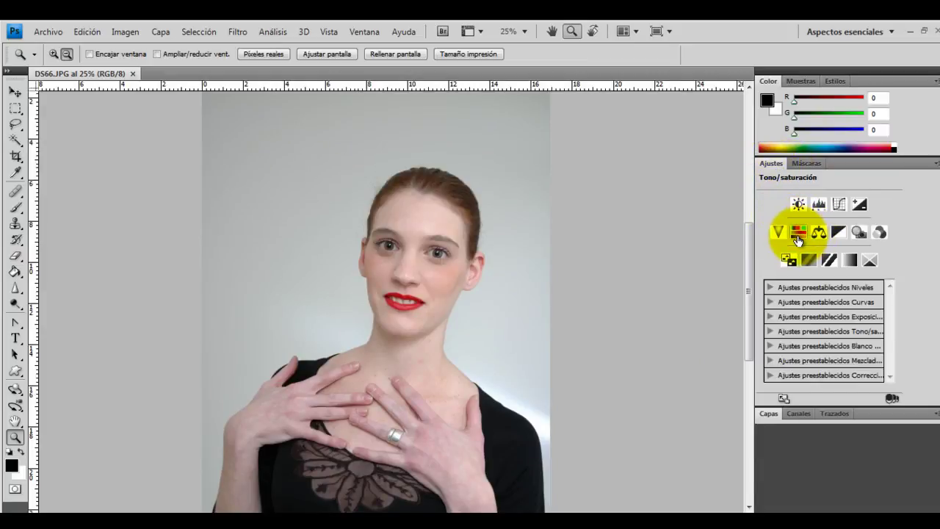
# Add a Black & White adjustment layer masked by a Gama de colores selection of the lips at Tolerancia 115.
pyautogui.click(839, 232)
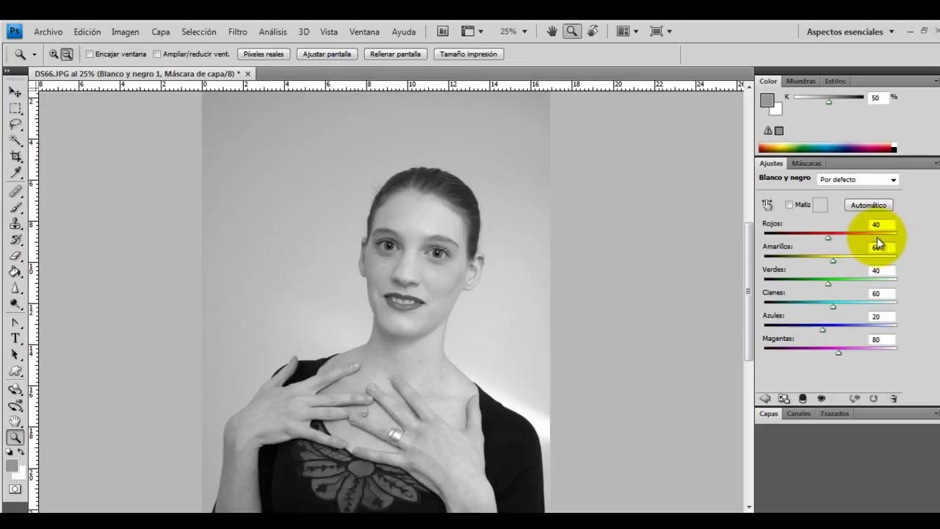
pyautogui.click(807, 163)
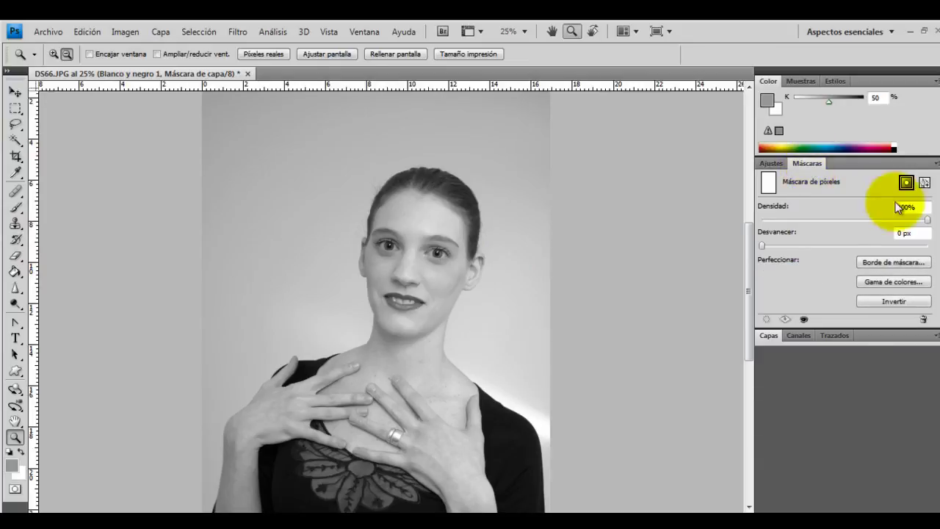
pyautogui.click(902, 281)
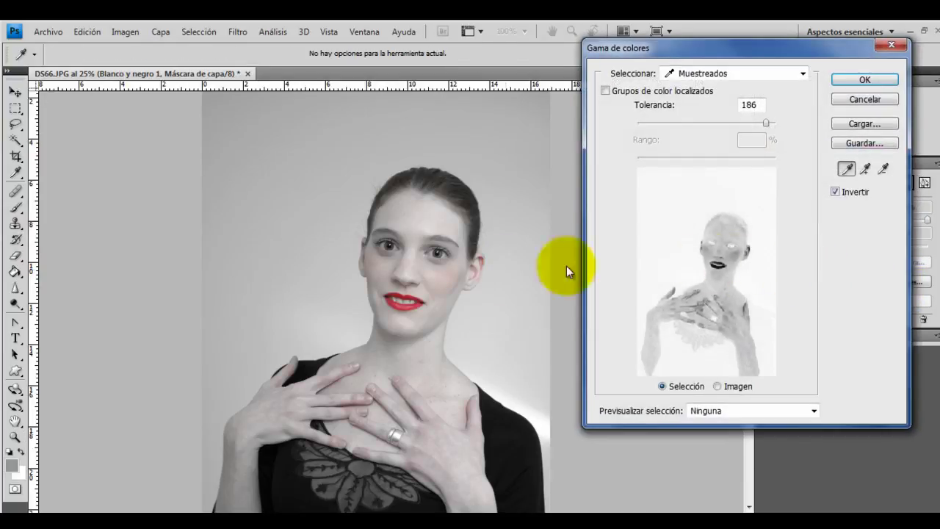
pyautogui.click(416, 302)
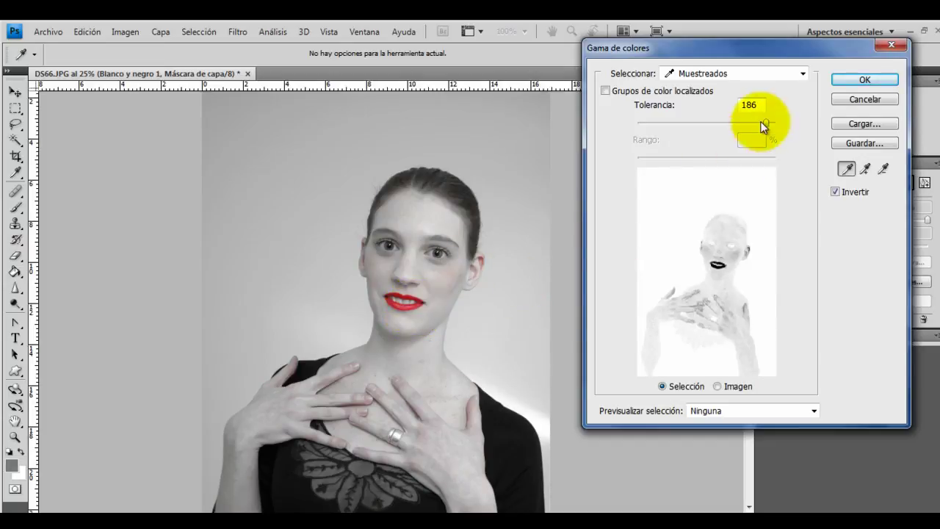
pyautogui.moveTo(766, 124); pyautogui.dragTo(718, 124)
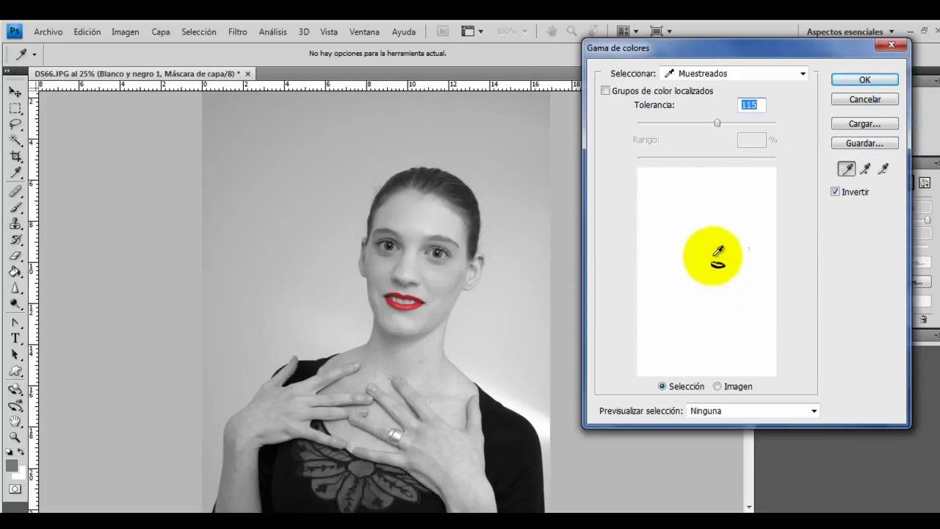
pyautogui.click(883, 78)
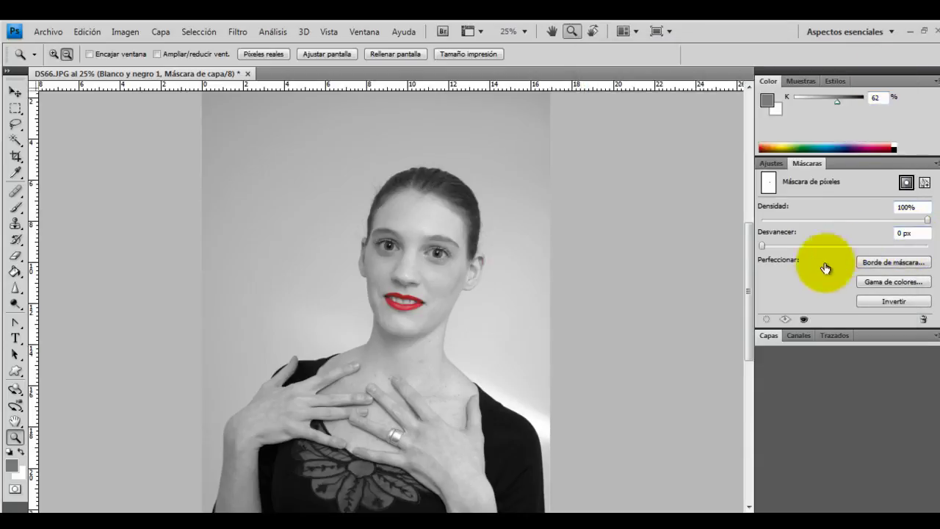
# Hide Blanco y negro 1 to compare, then drag it to the trash to delete it.
pyautogui.click(779, 336)
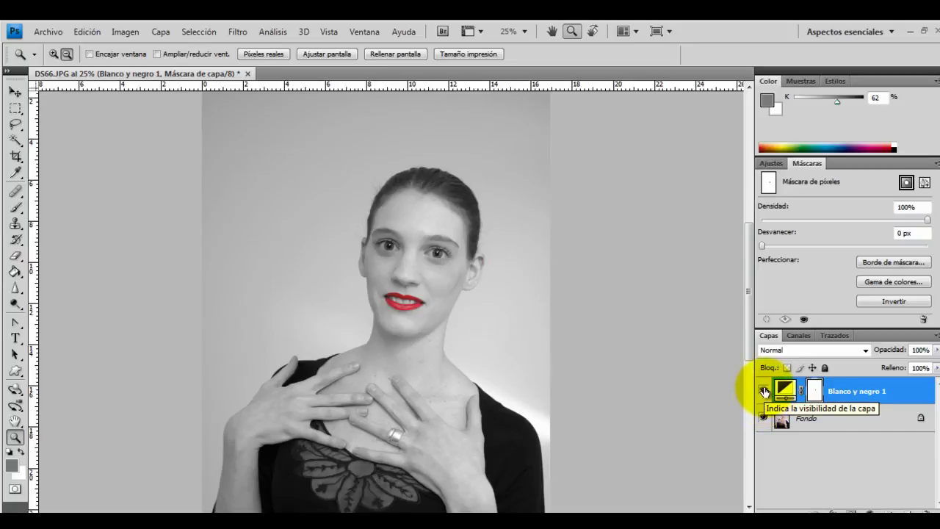
pyautogui.click(764, 391)
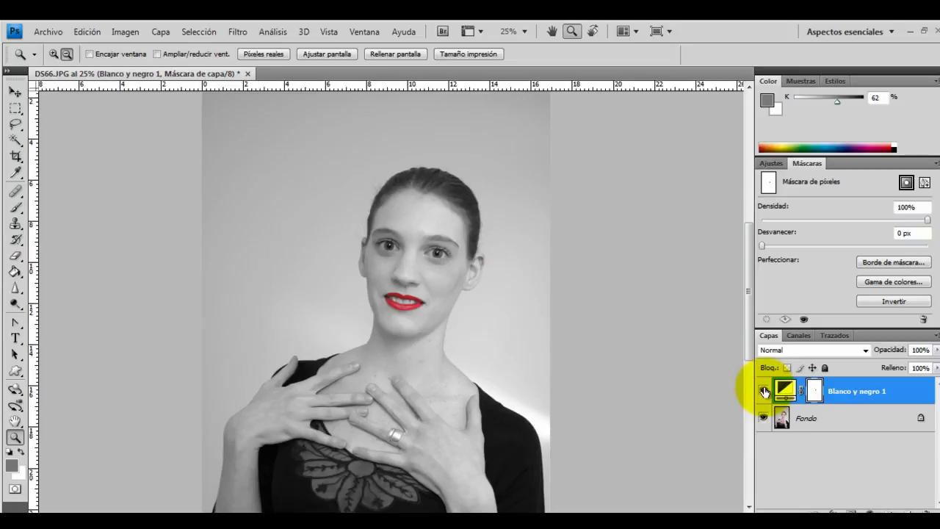
pyautogui.moveTo(887, 394); pyautogui.dragTo(929, 512)
pyautogui.click(887, 393)
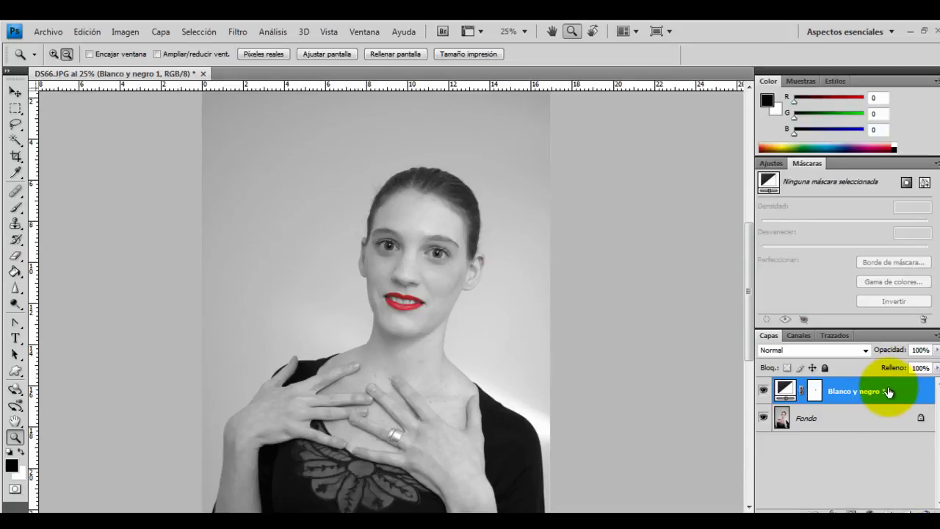
pyautogui.moveTo(886, 393); pyautogui.dragTo(925, 512)
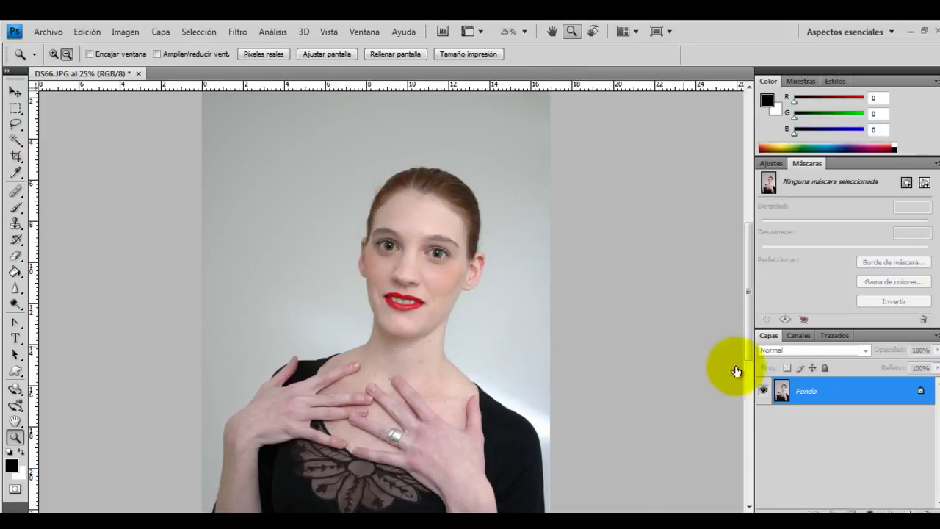